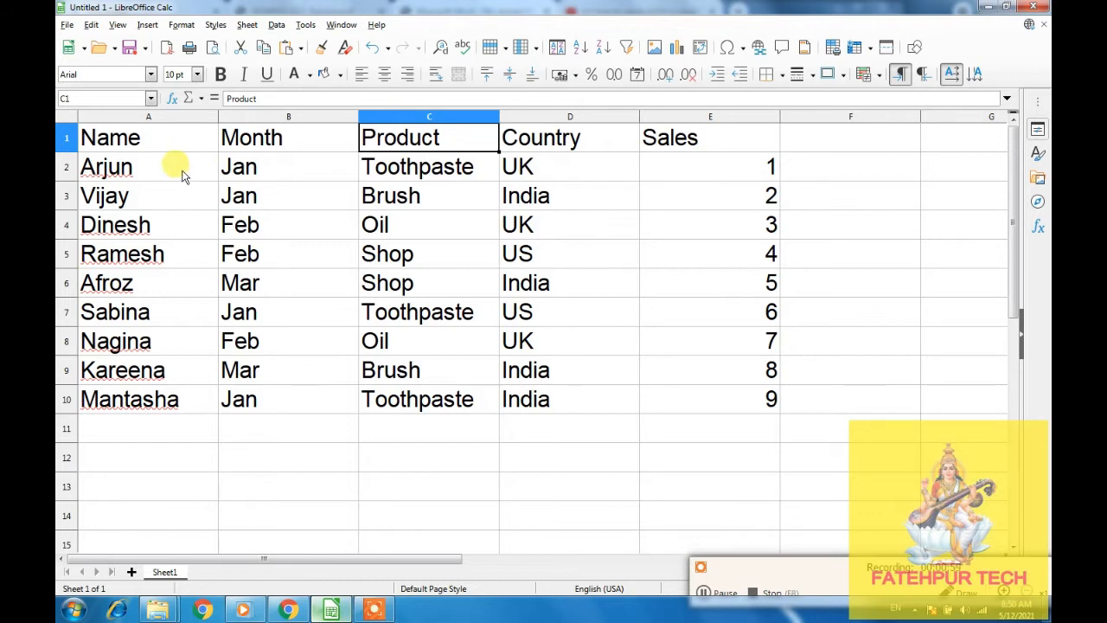
{"action": "left_click", "coordinate": [670, 142]}
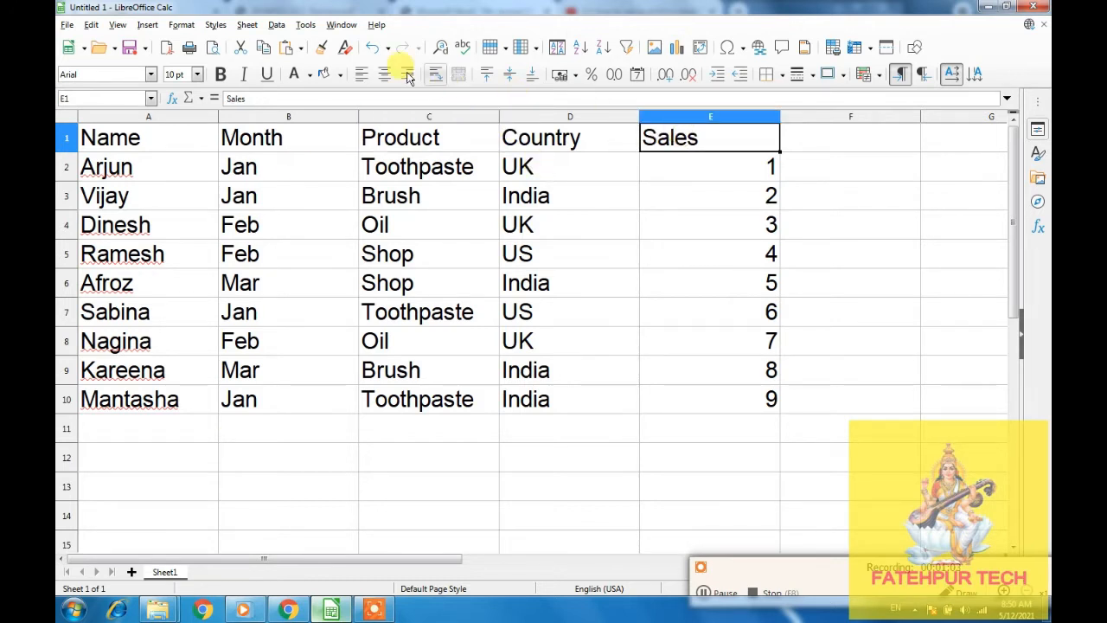
{"action": "left_click", "coordinate": [401, 137]}
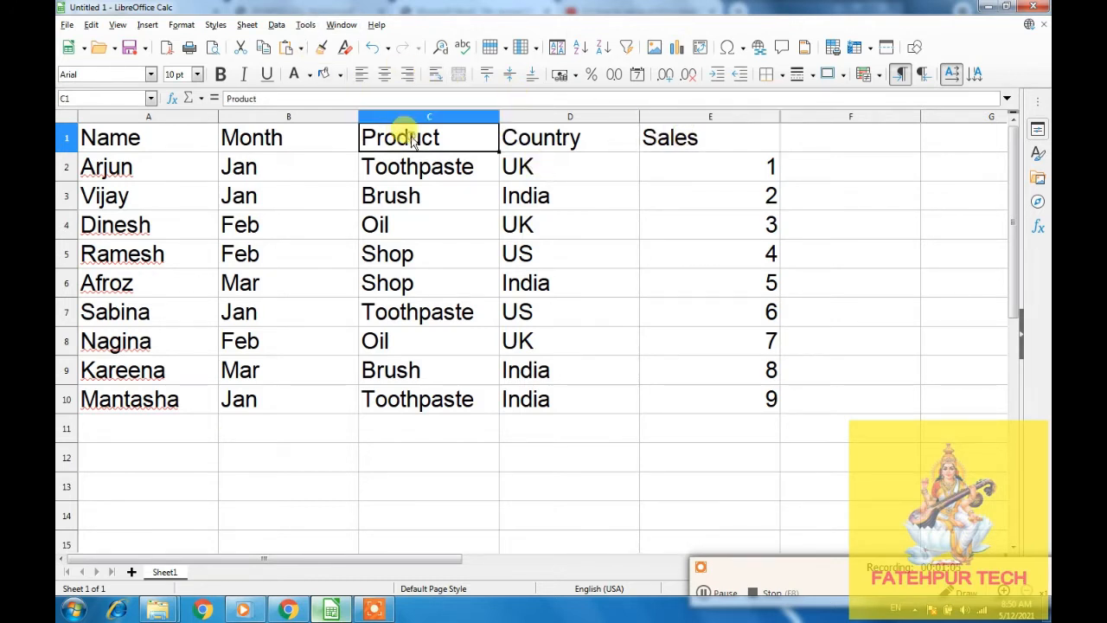
{"action": "left_click", "coordinate": [260, 139]}
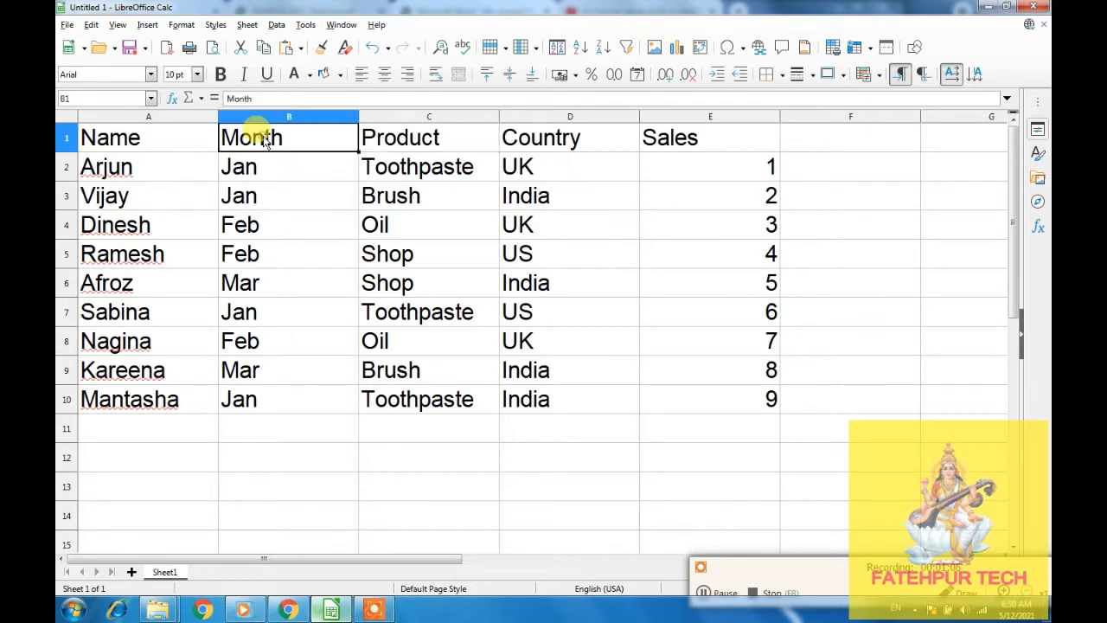
{"action": "left_click", "coordinate": [275, 26]}
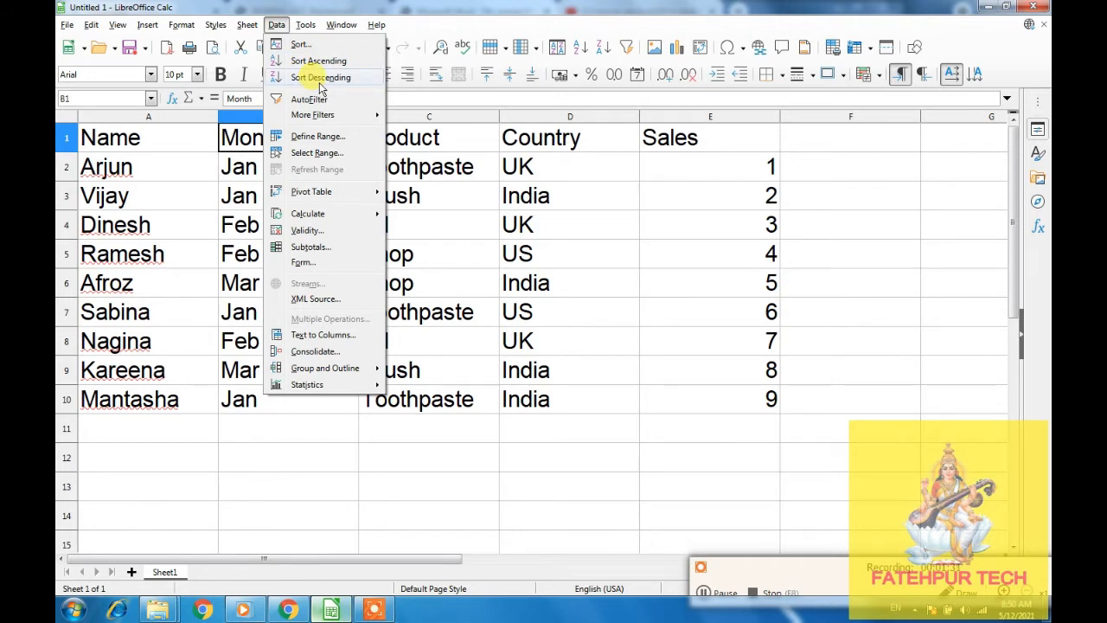
{"action": "left_click", "coordinate": [615, 169]}
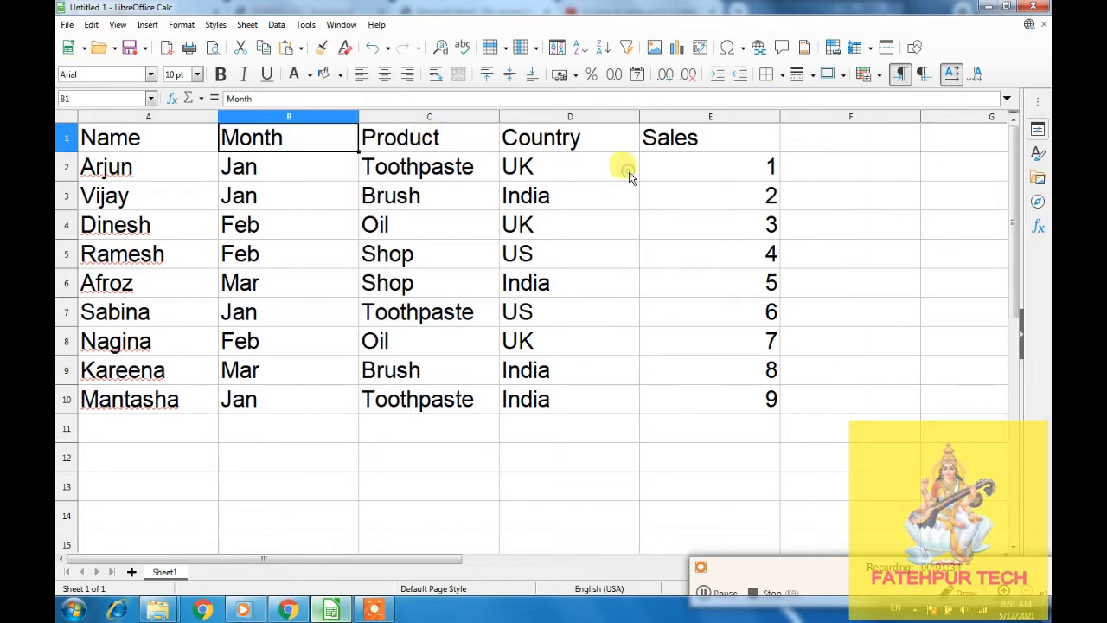
{"action": "left_click", "coordinate": [716, 141]}
{"action": "left_click", "coordinate": [717, 167]}
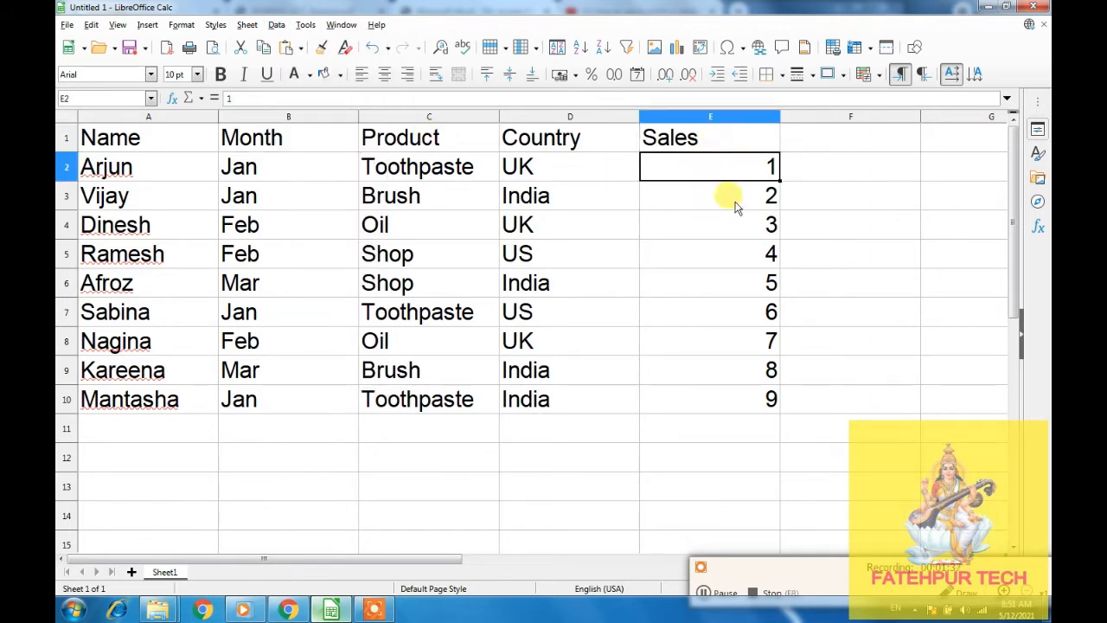
{"action": "left_click", "coordinate": [735, 204]}
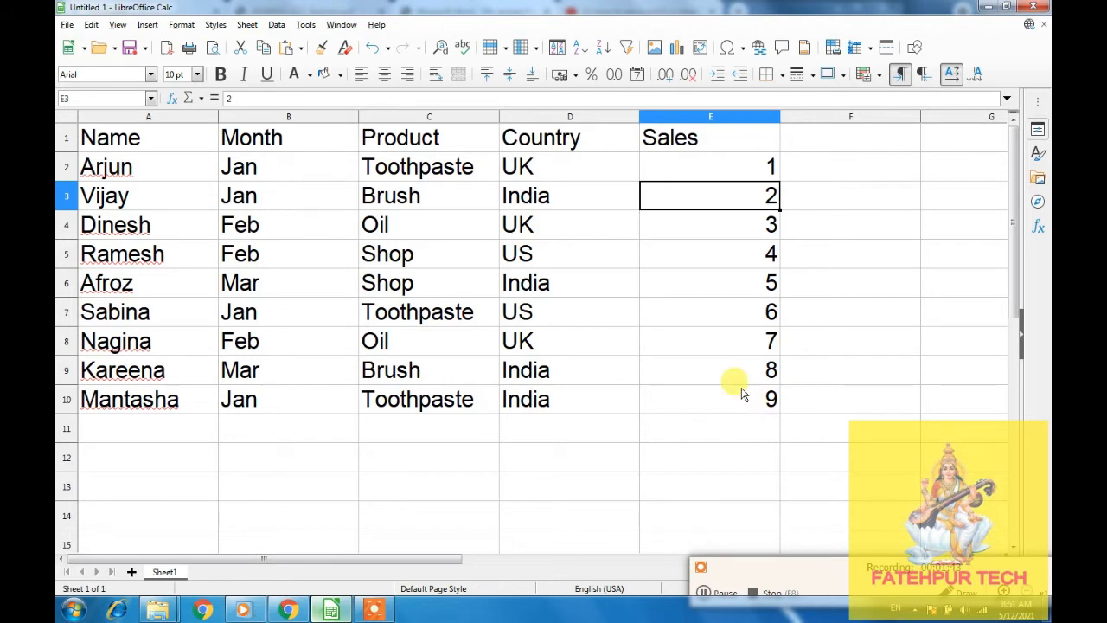
Step: Sort the whole table by the Sales column in descending order
{"action": "left_click", "coordinate": [690, 165]}
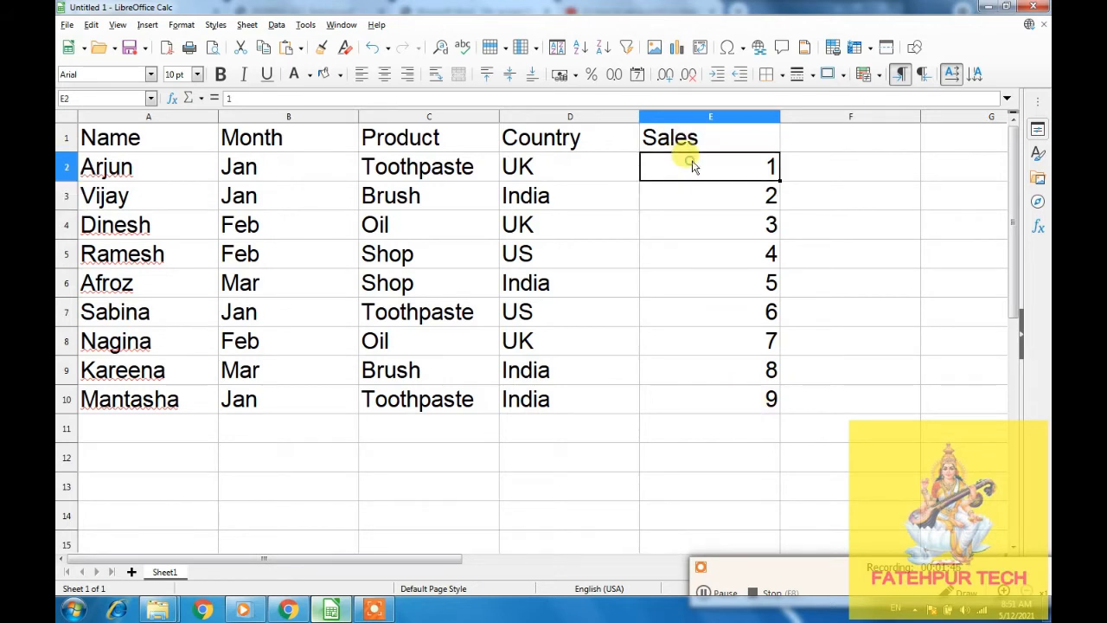
{"action": "left_click", "coordinate": [276, 24]}
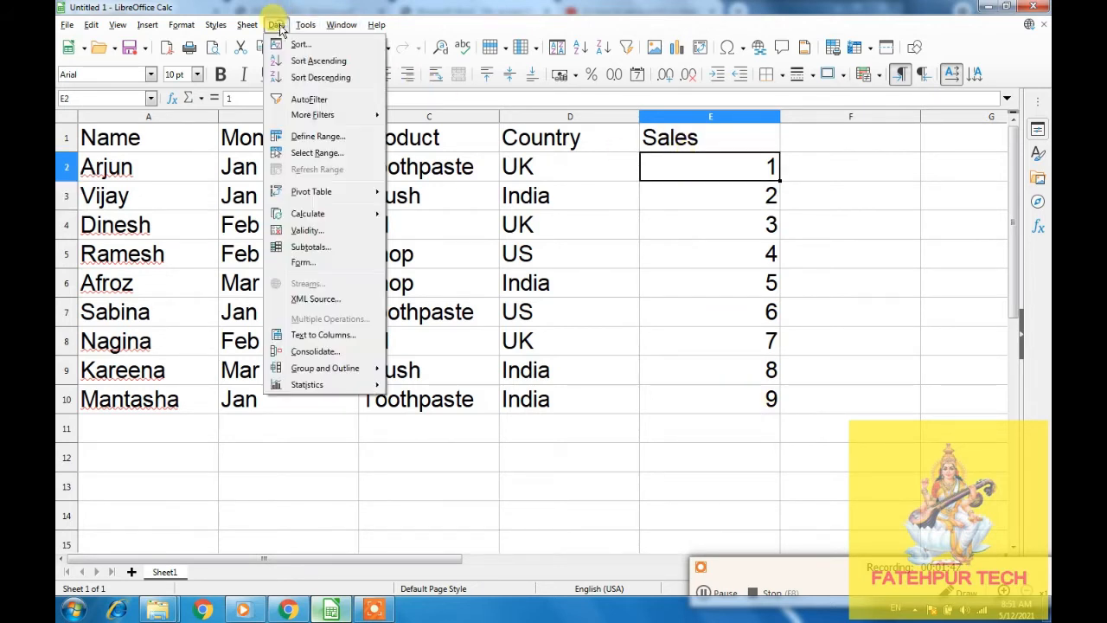
{"action": "left_click", "coordinate": [295, 80]}
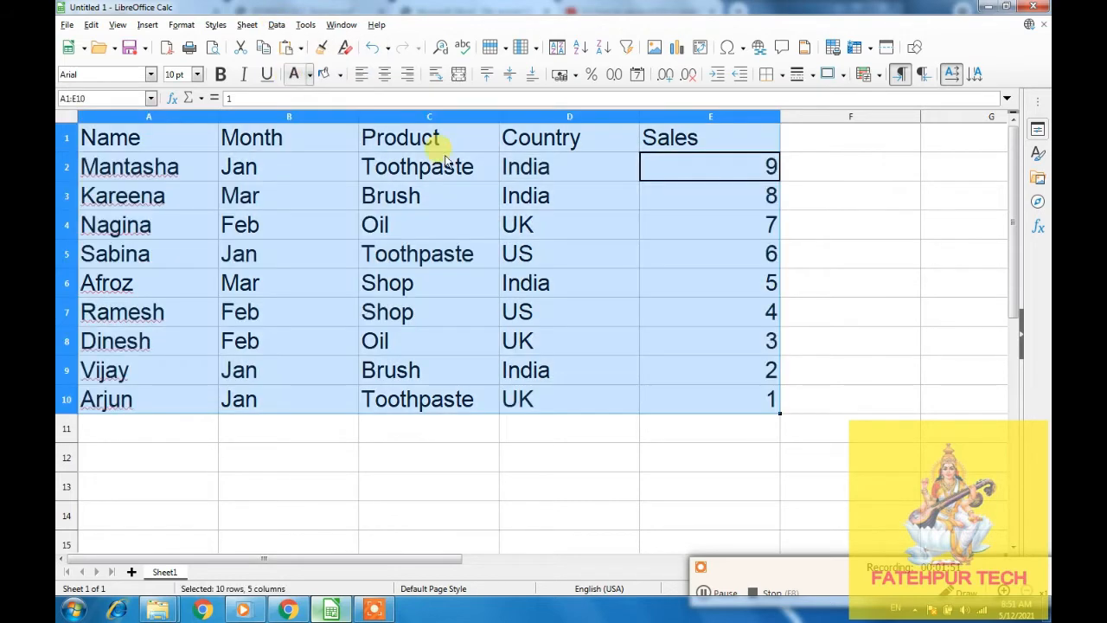
Step: Sort the whole table by the Sales column in ascending order
{"action": "left_click", "coordinate": [701, 185]}
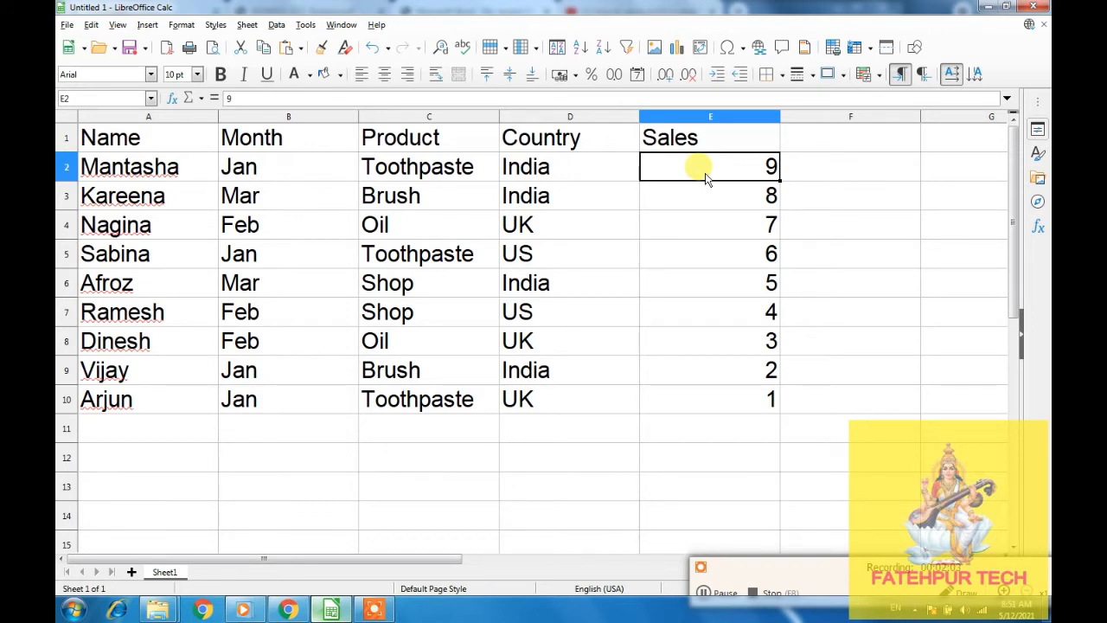
{"action": "key", "text": "ctrl+s"}
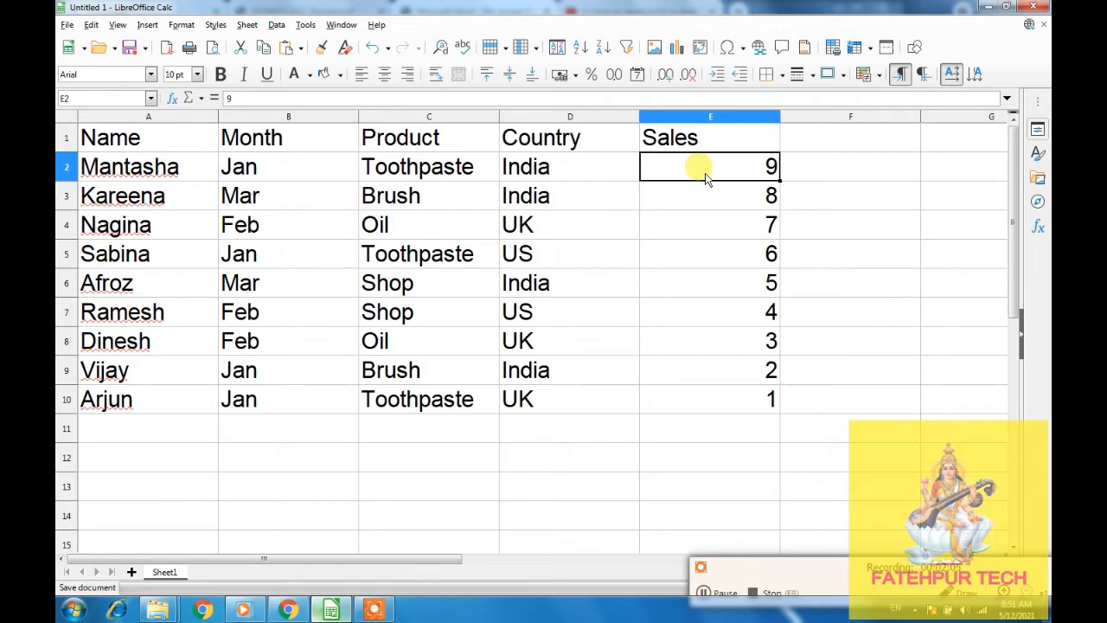
{"action": "left_click", "coordinate": [275, 26]}
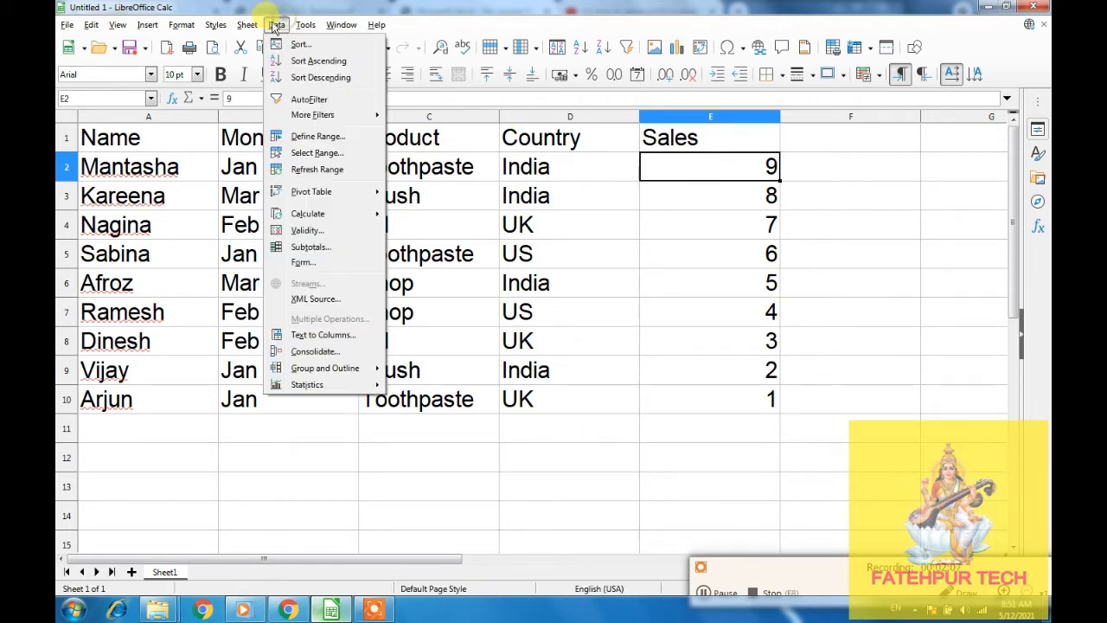
{"action": "left_click", "coordinate": [294, 62]}
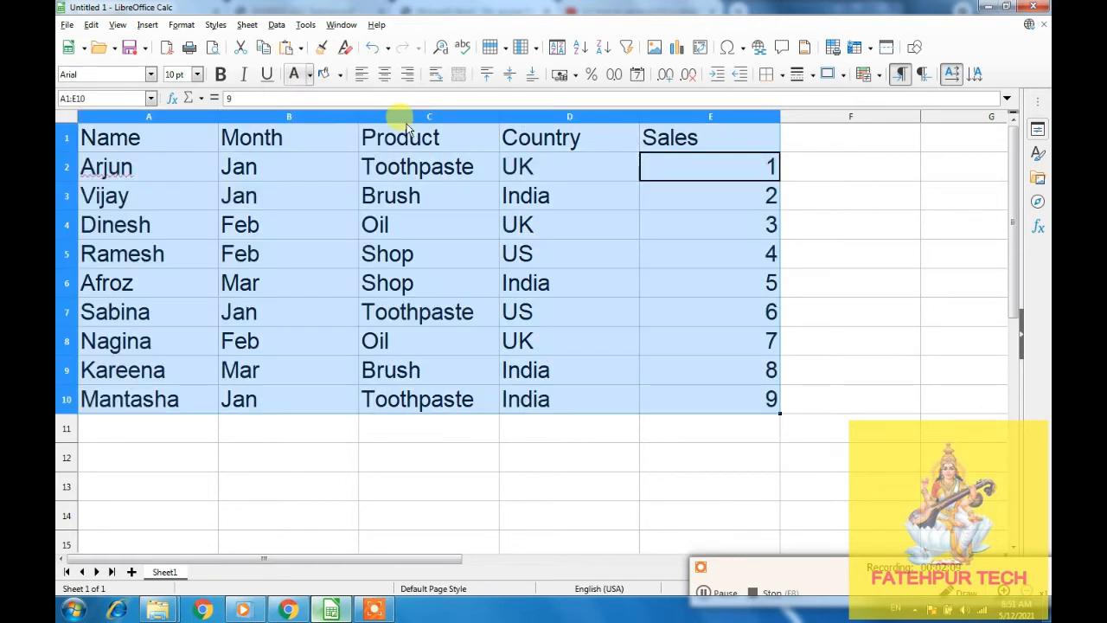
{"action": "left_click", "coordinate": [770, 224]}
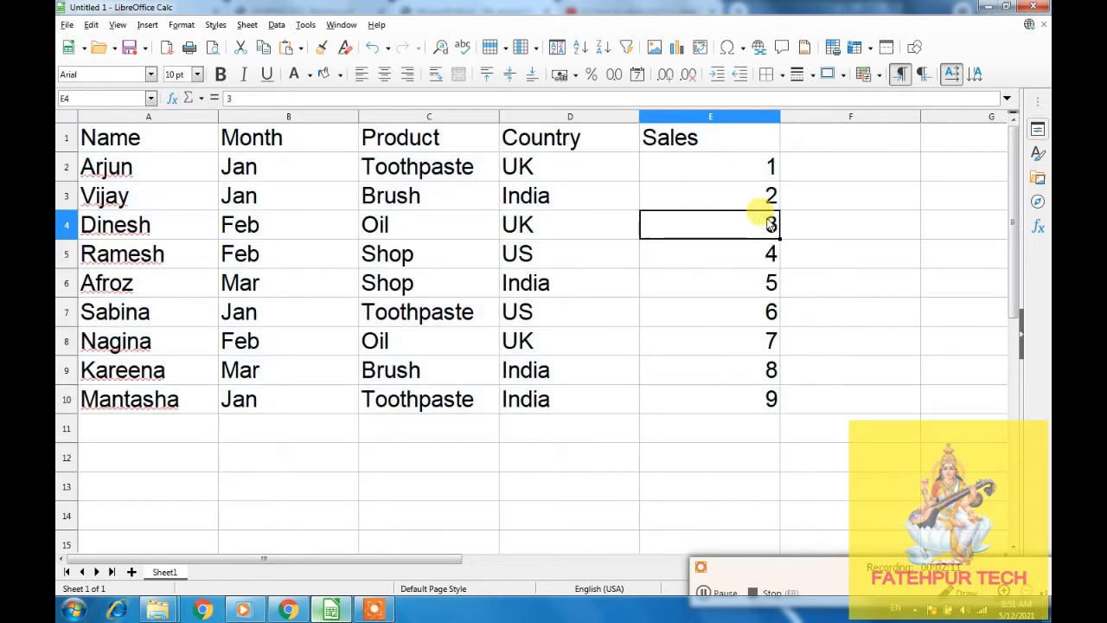
Step: Apply a multi-key sort to the table with Sales as the first key and Country as the second, both ascending
{"action": "left_click_drag", "start_coordinate": [744, 173], "coordinate": [745, 399]}
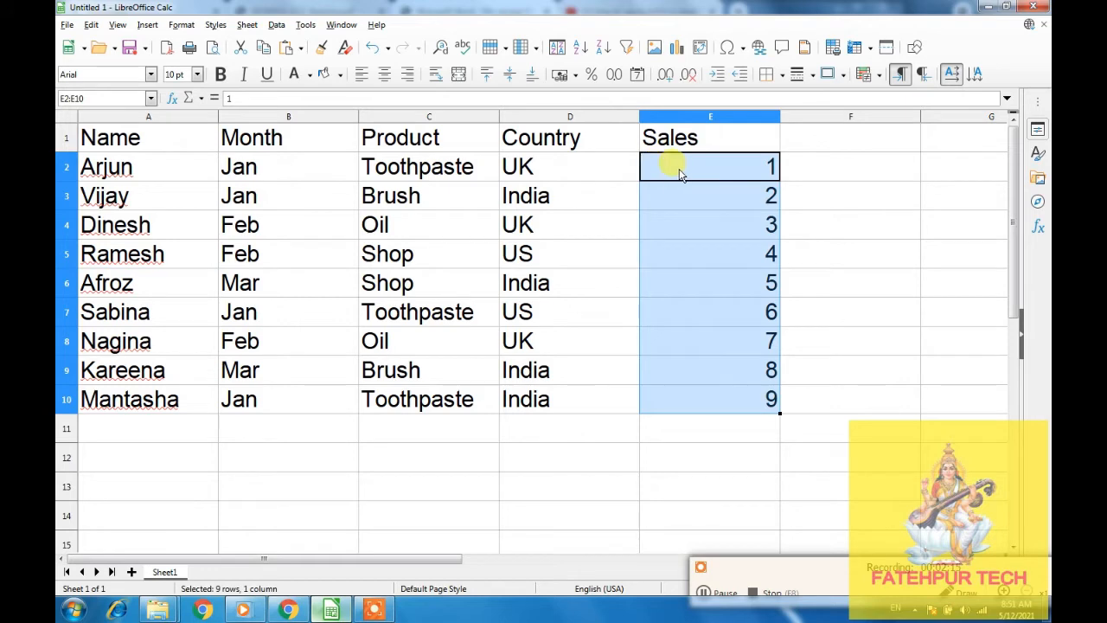
{"action": "left_click", "coordinate": [680, 173]}
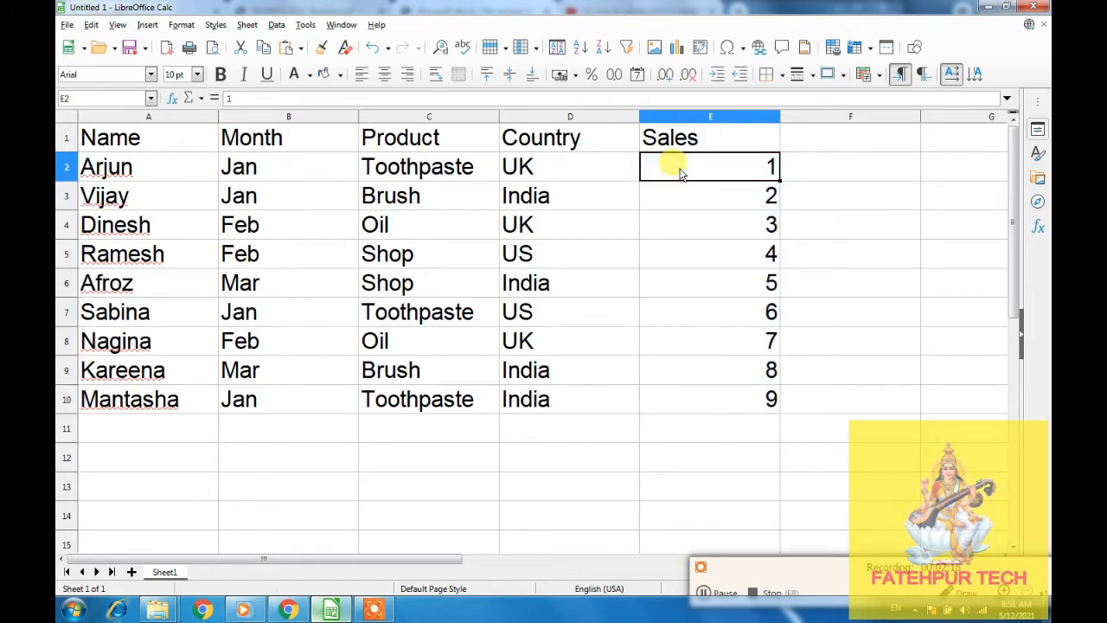
{"action": "left_click", "coordinate": [276, 24]}
{"action": "left_click", "coordinate": [285, 42]}
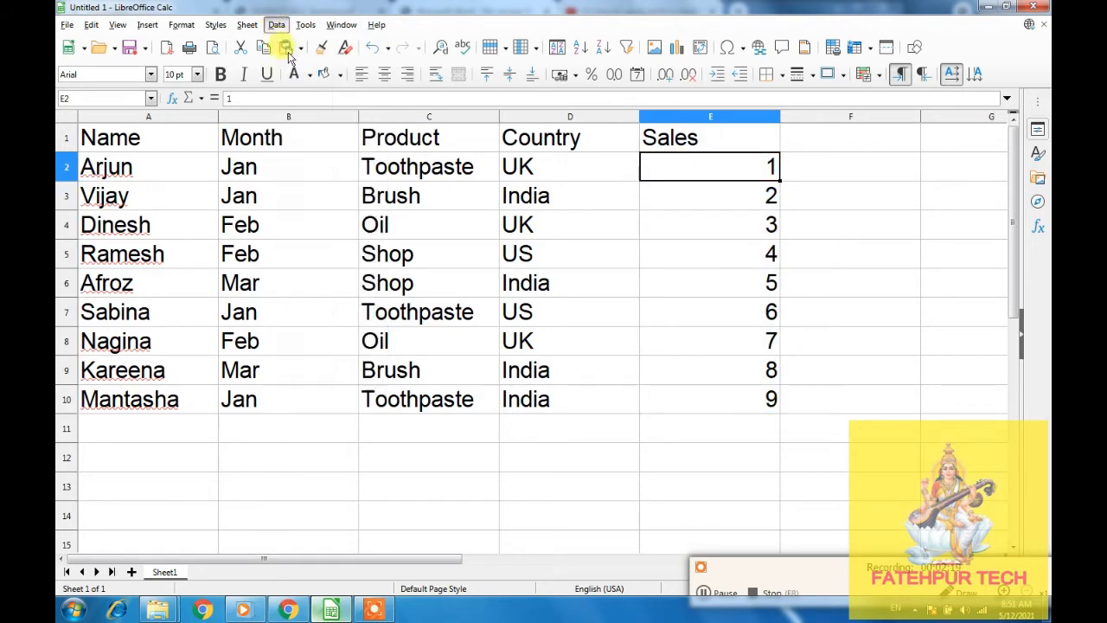
{"action": "left_click_drag", "start_coordinate": [481, 128], "coordinate": [504, 307]}
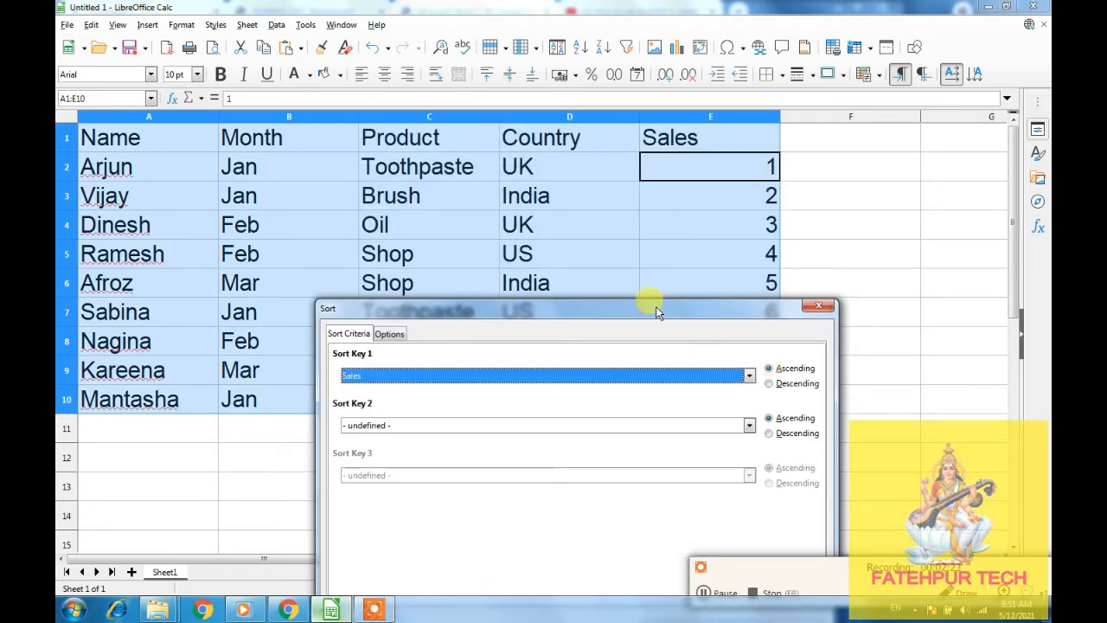
{"action": "left_click_drag", "start_coordinate": [656, 306], "coordinate": [919, 170]}
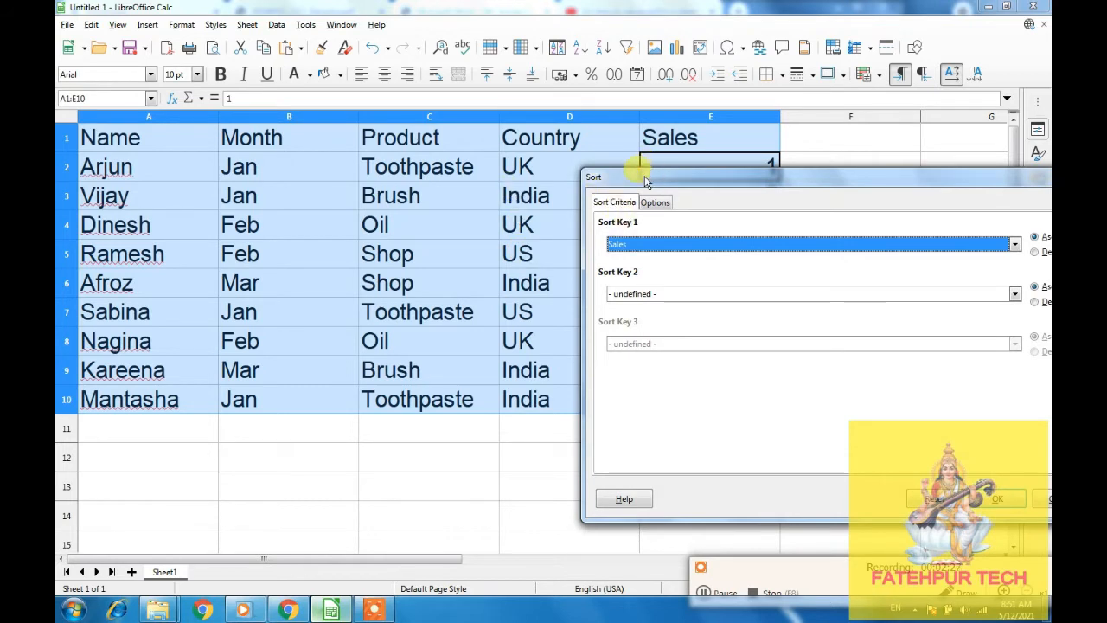
{"action": "left_click_drag", "start_coordinate": [640, 177], "coordinate": [579, 154]}
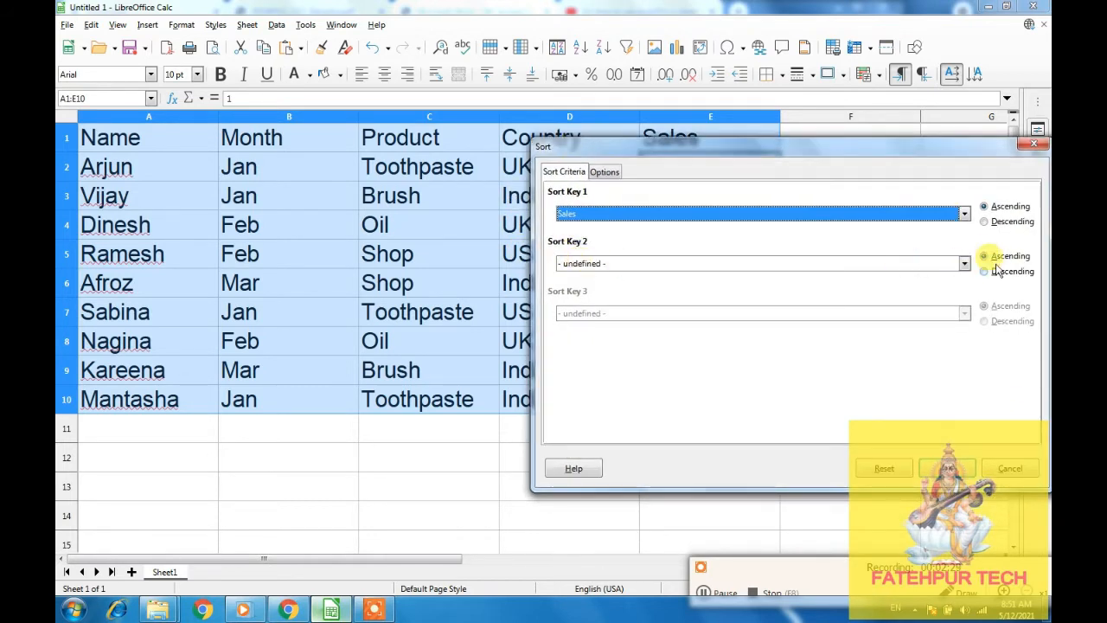
{"action": "left_click", "coordinate": [569, 262]}
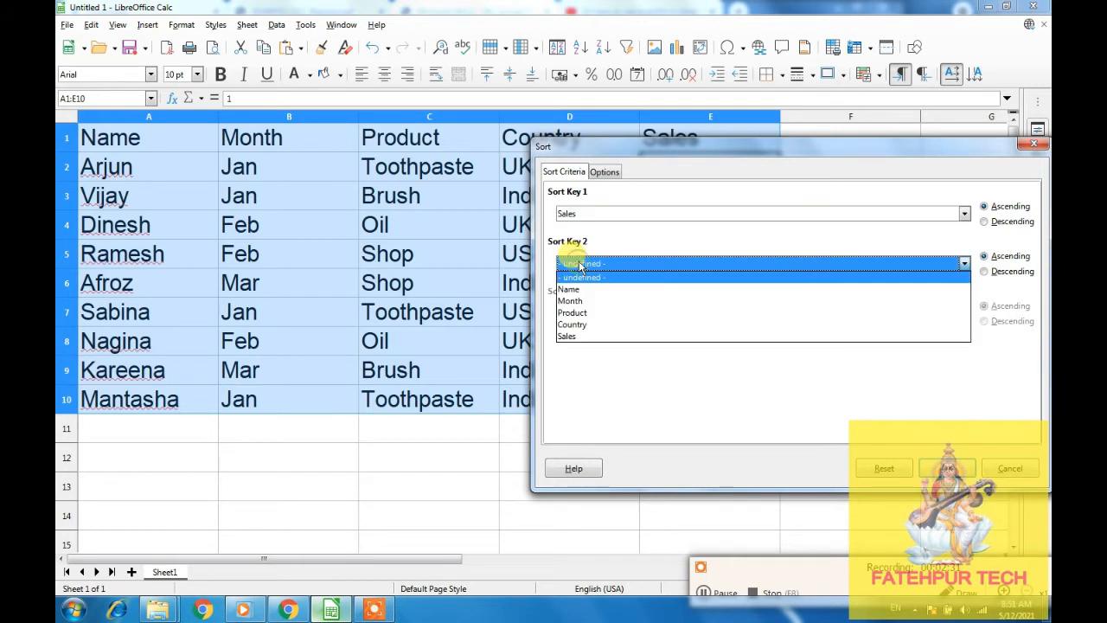
{"action": "left_click", "coordinate": [592, 323]}
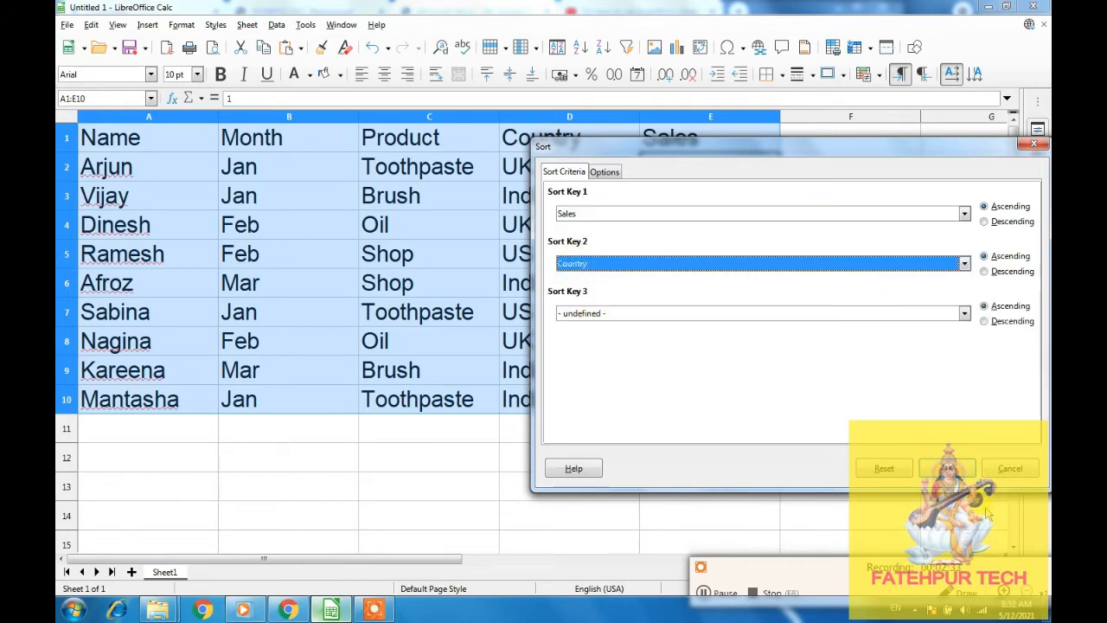
{"action": "left_click", "coordinate": [947, 468]}
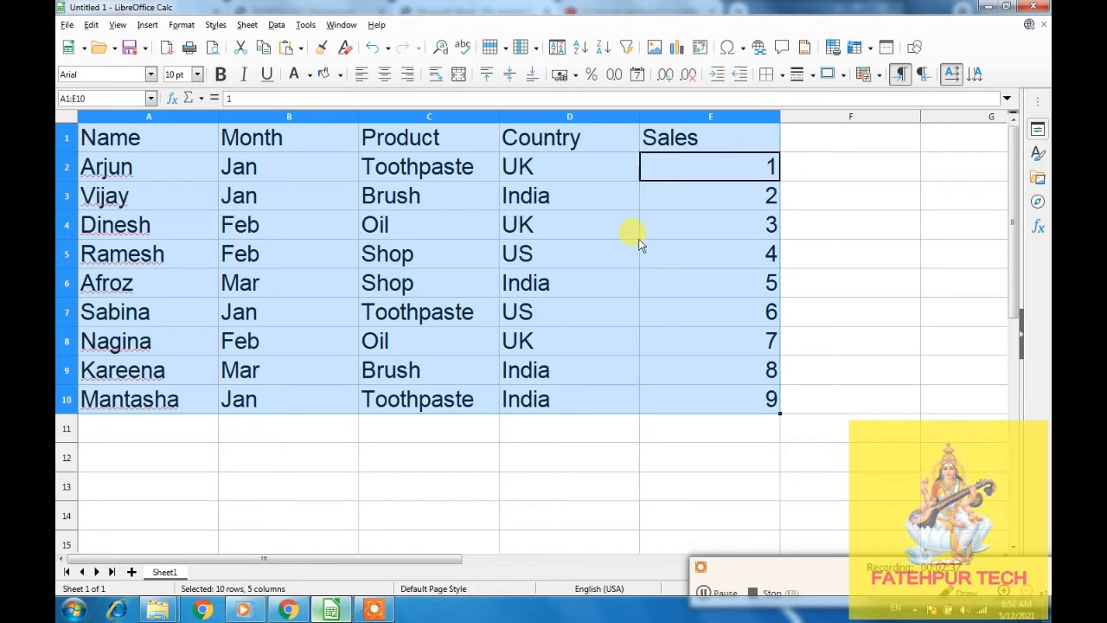
{"action": "left_click", "coordinate": [720, 222]}
{"action": "left_click", "coordinate": [738, 166]}
{"action": "left_click_drag", "start_coordinate": [738, 166], "coordinate": [734, 397]}
{"action": "left_click", "coordinate": [585, 171]}
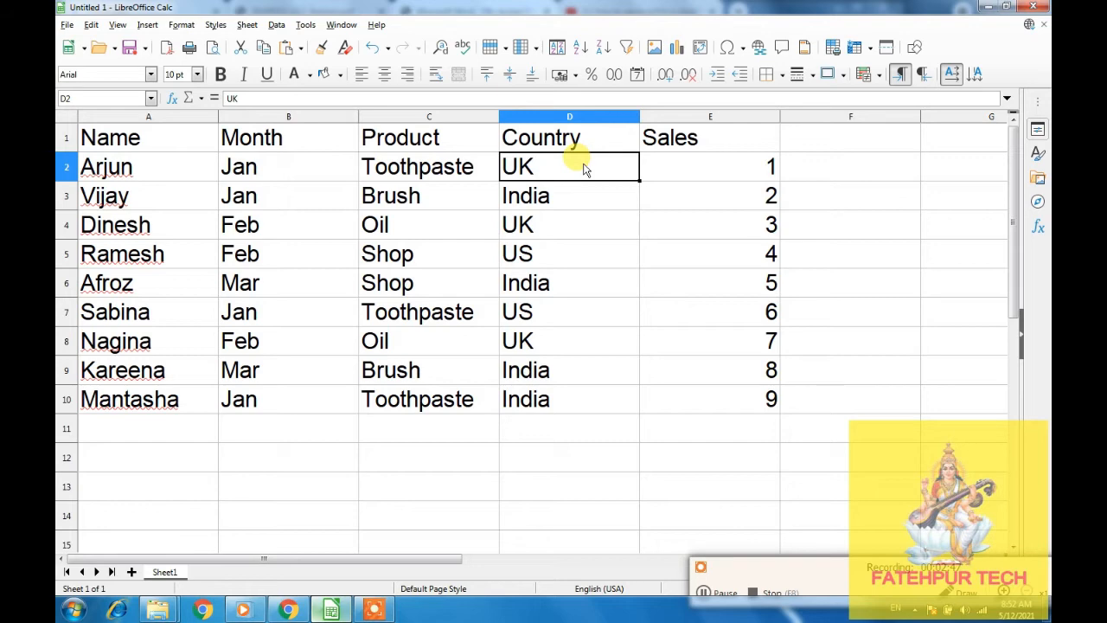
Step: Sort the table again with Sales ascending as the first key and Country descending as the second
{"action": "left_click", "coordinate": [685, 165]}
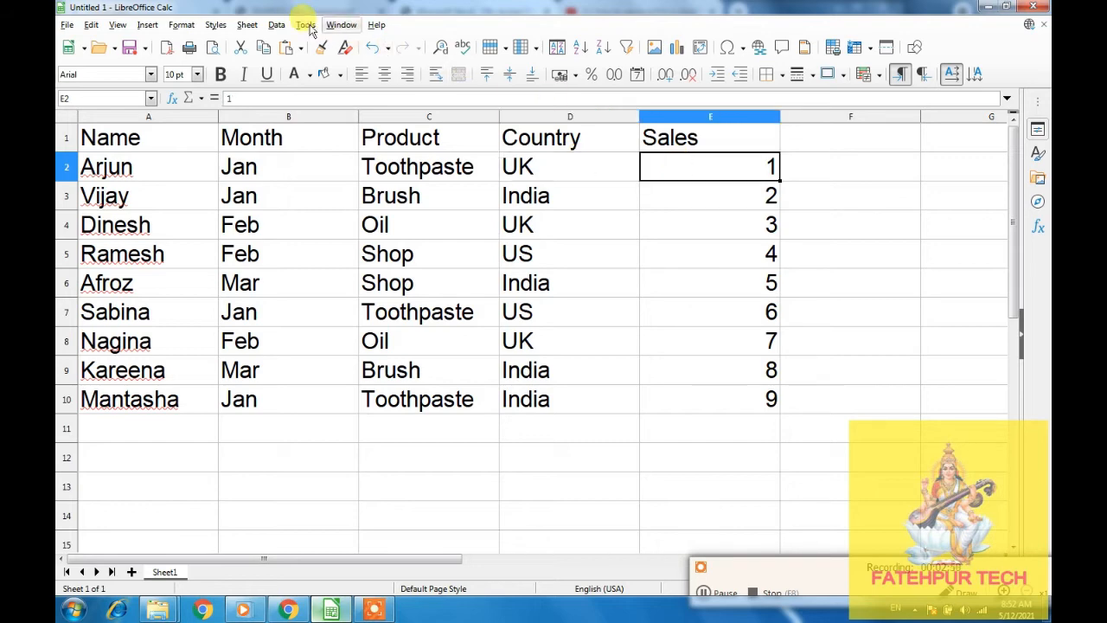
{"action": "left_click", "coordinate": [277, 24]}
{"action": "key", "text": "Escape"}
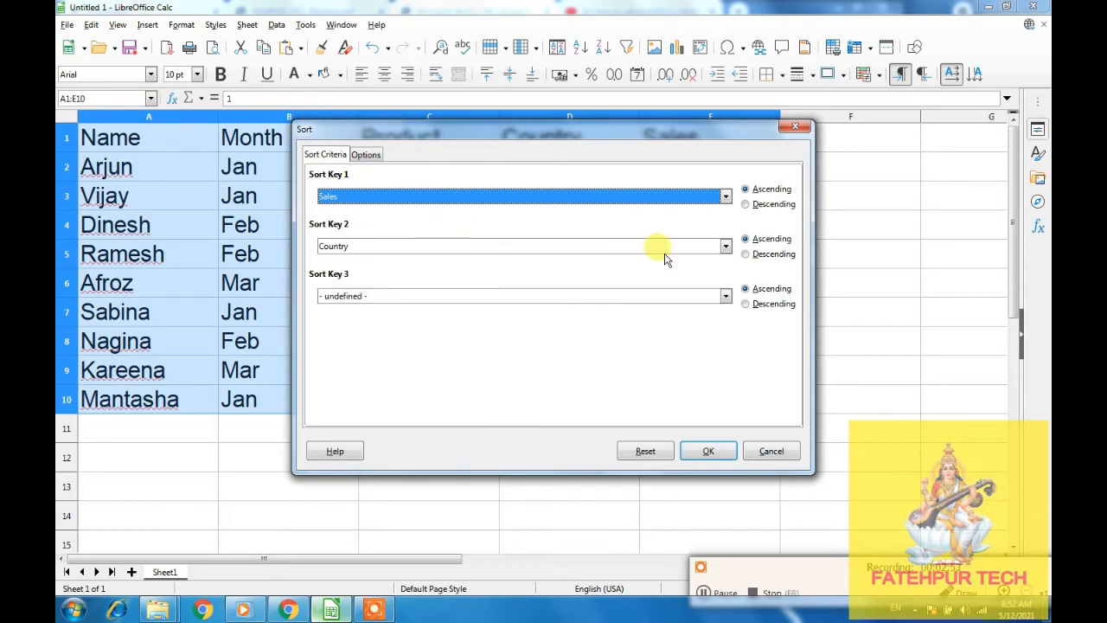
{"action": "left_click", "coordinate": [745, 254]}
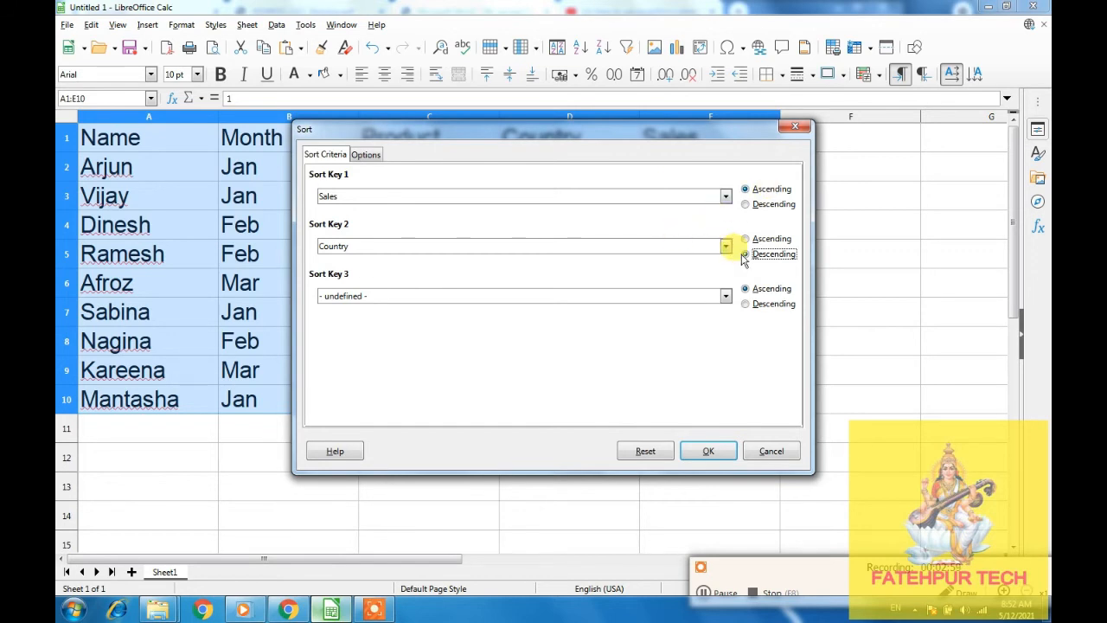
{"action": "left_click", "coordinate": [708, 451]}
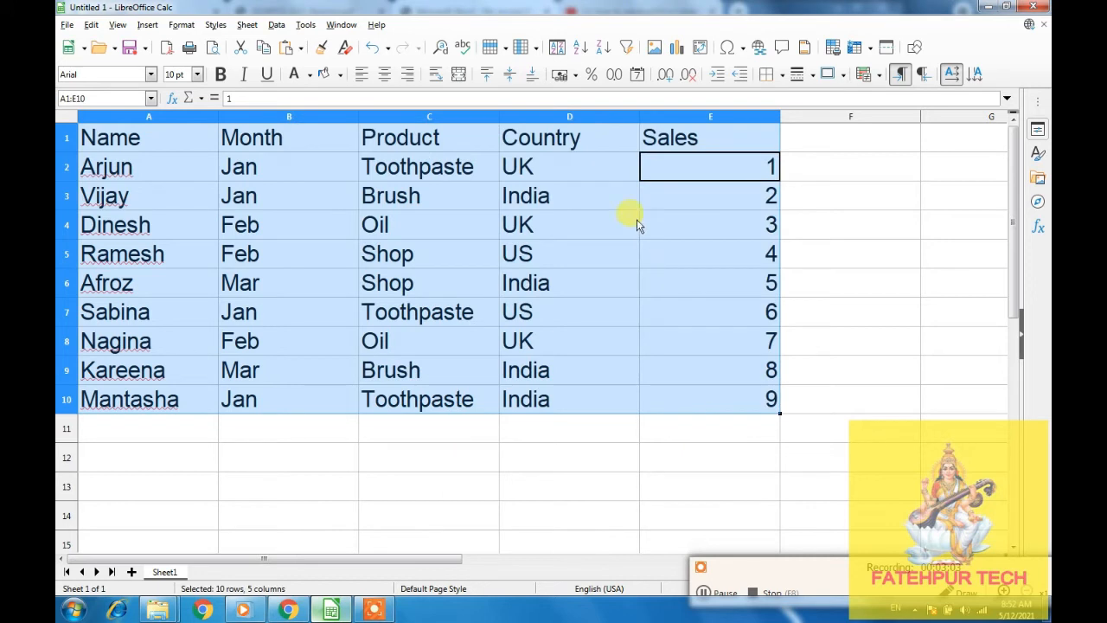
Step: Sort the table with Country ascending as the first key and Sales ascending as the second
{"action": "left_click", "coordinate": [620, 191]}
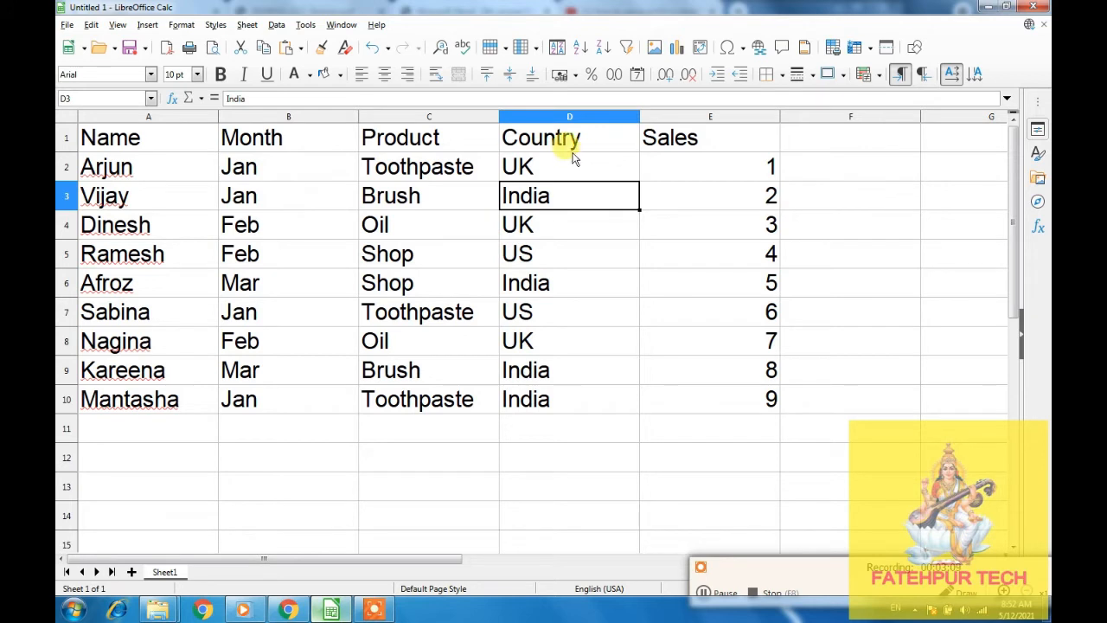
{"action": "left_click", "coordinate": [276, 25]}
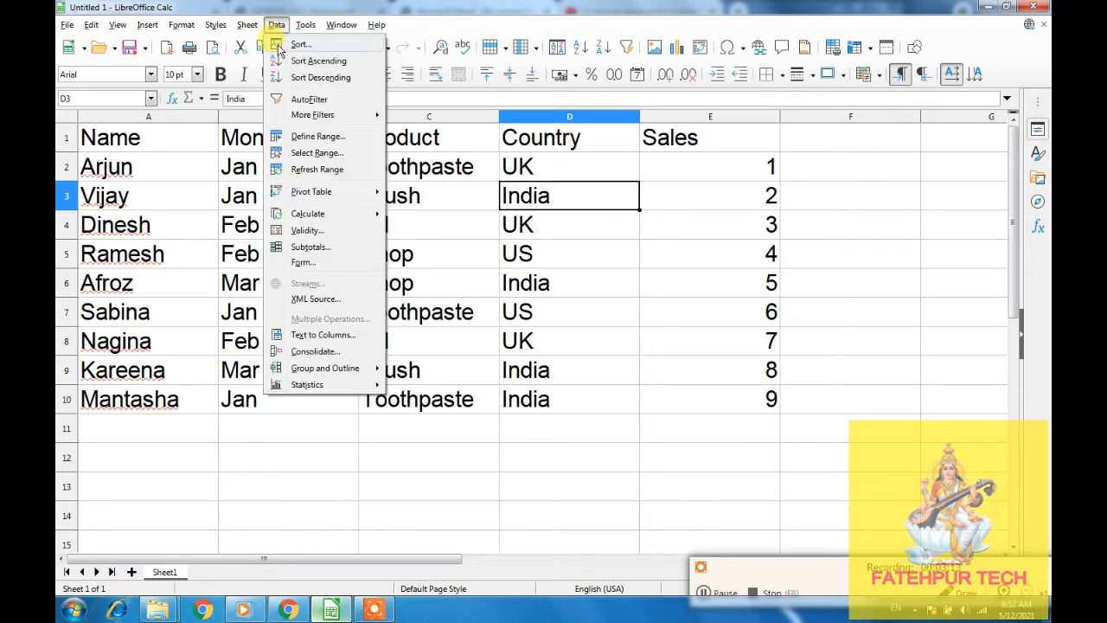
{"action": "left_click", "coordinate": [287, 44]}
{"action": "left_click_drag", "start_coordinate": [618, 134], "coordinate": [931, 181]}
{"action": "left_click", "coordinate": [684, 245]}
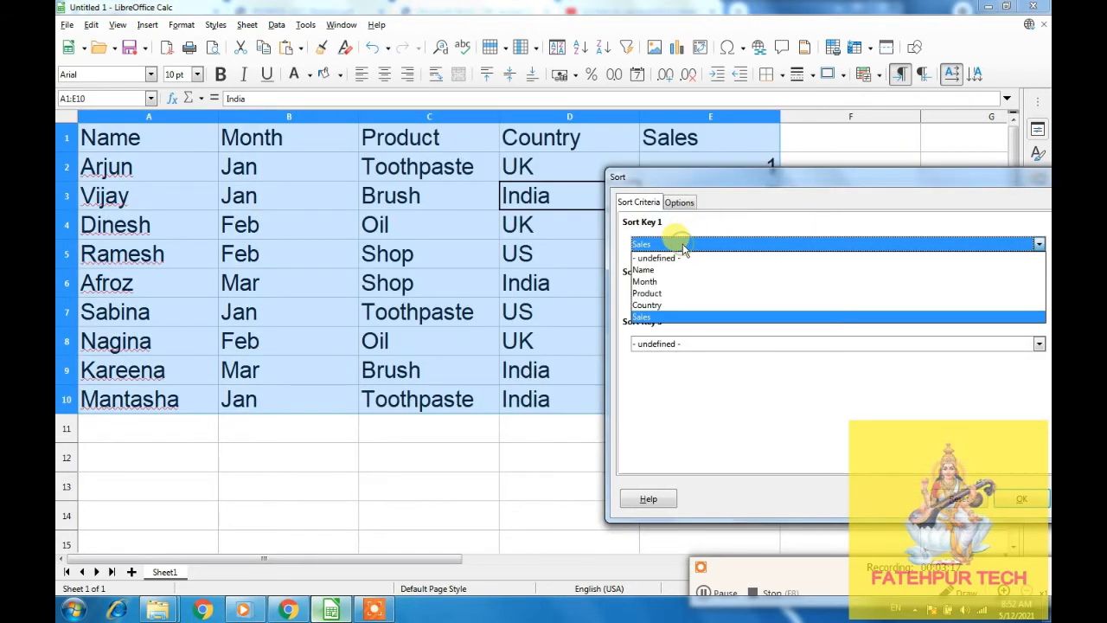
{"action": "left_click", "coordinate": [659, 305]}
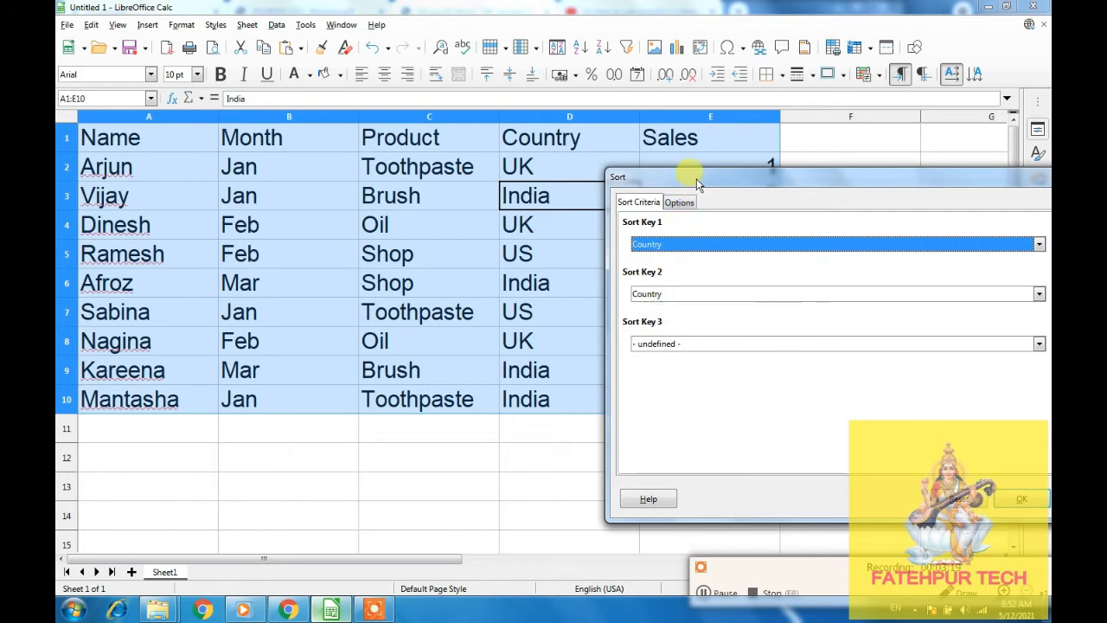
{"action": "left_click_drag", "start_coordinate": [696, 178], "coordinate": [421, 214]}
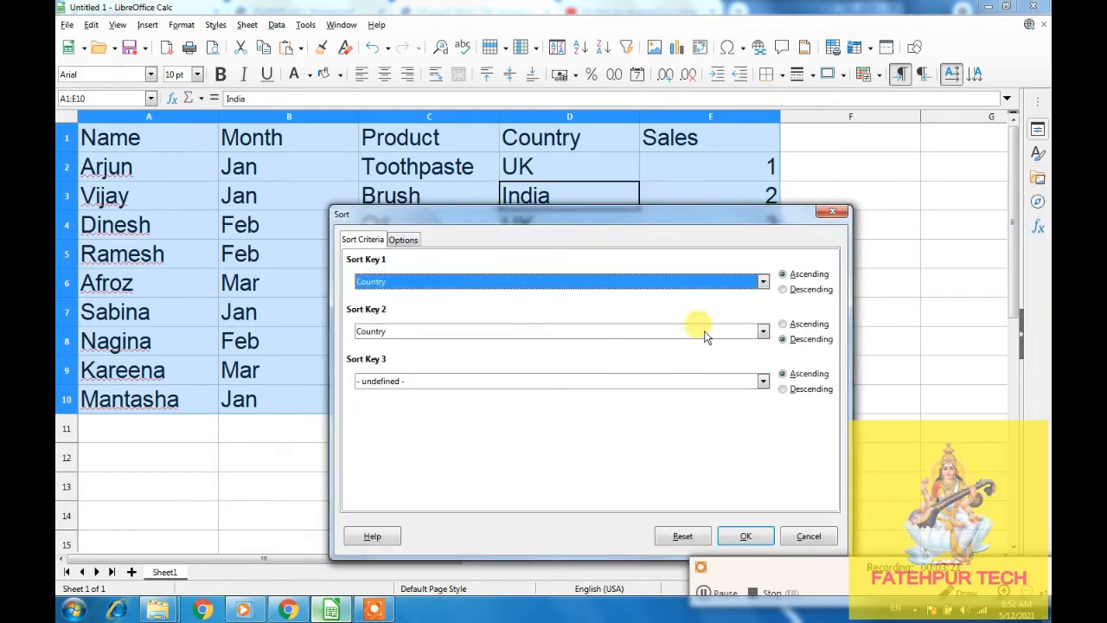
{"action": "left_click", "coordinate": [680, 332]}
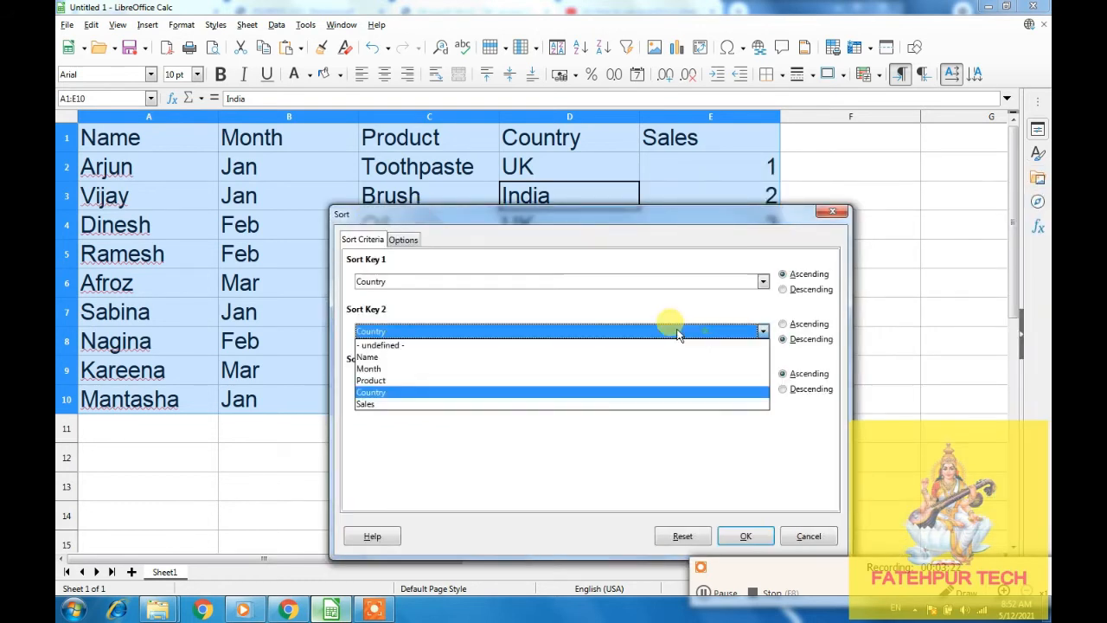
{"action": "left_click", "coordinate": [381, 403]}
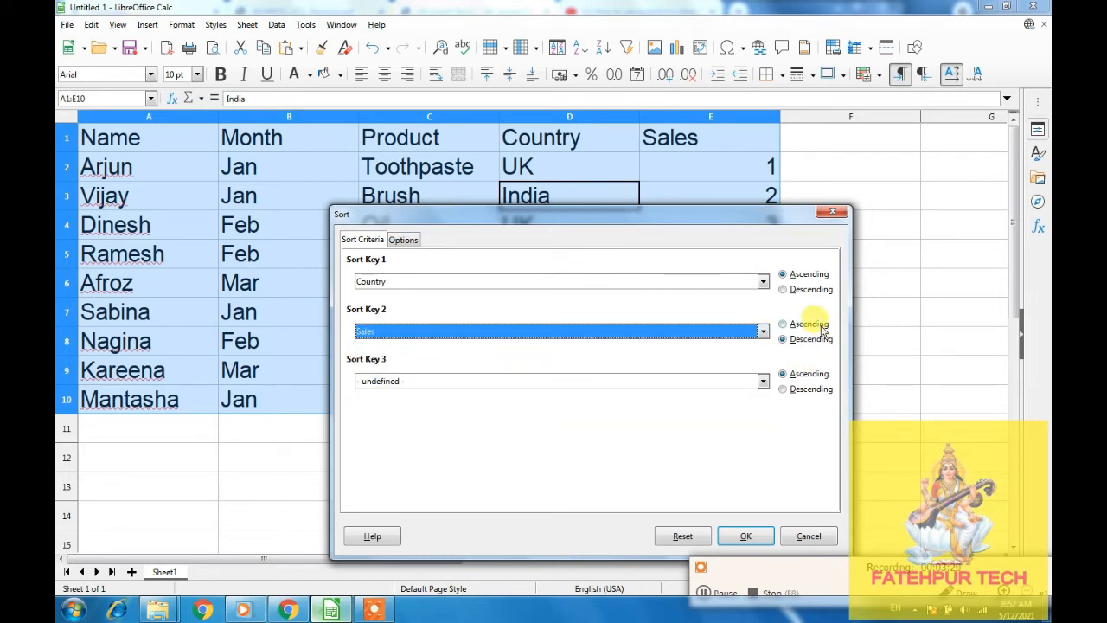
{"action": "left_click", "coordinate": [783, 327]}
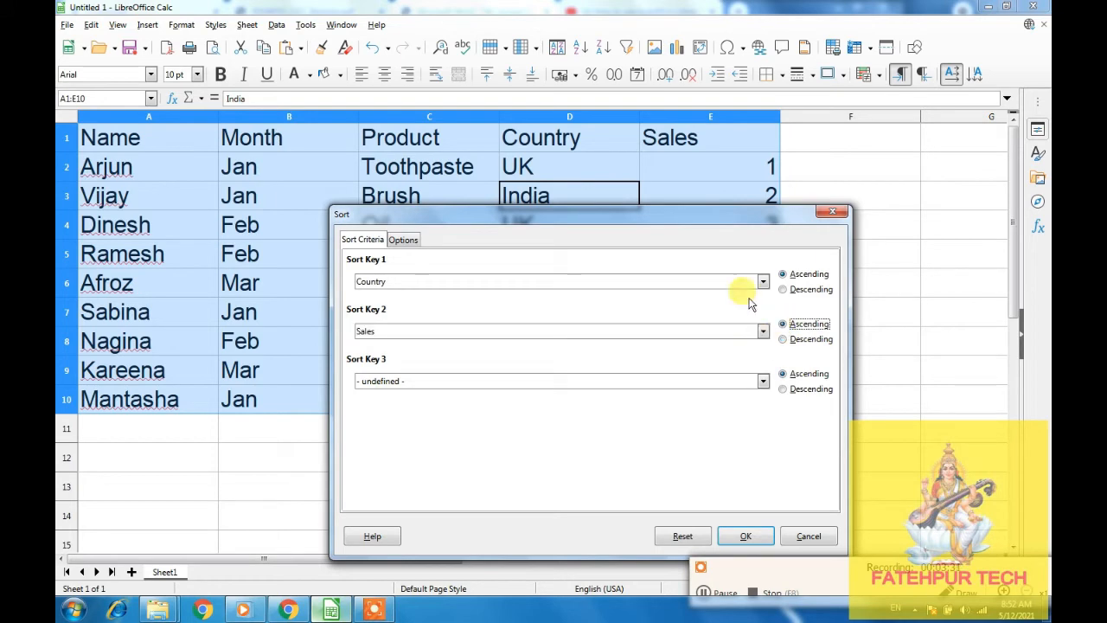
{"action": "left_click", "coordinate": [735, 537]}
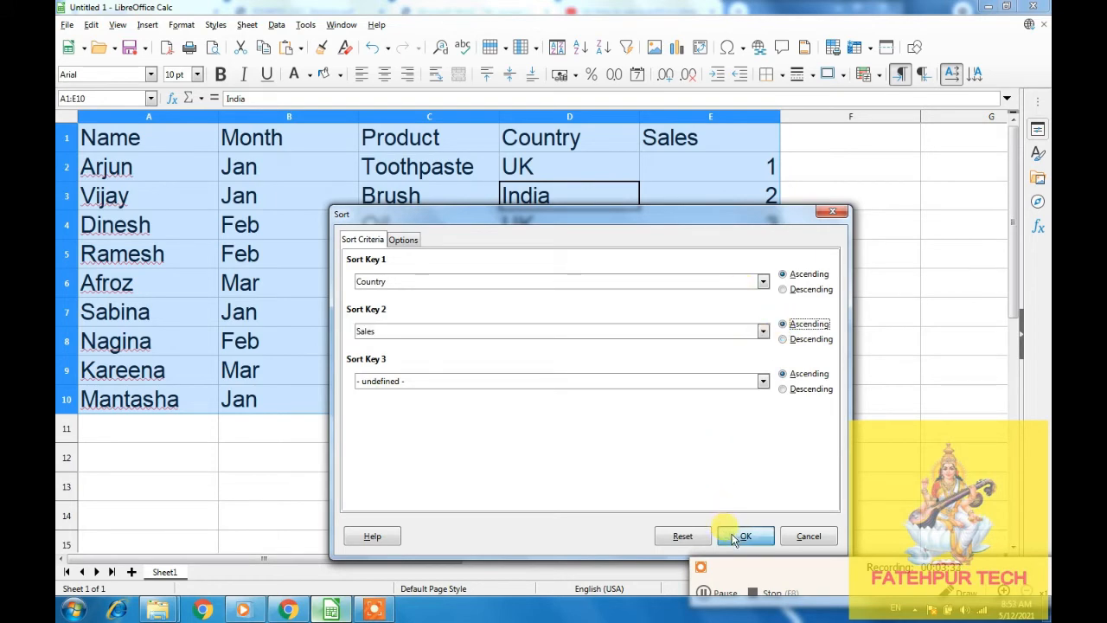
Step: Examine how the rows are grouped by Country and how the Sales values are ordered within each country group
{"action": "left_click", "coordinate": [594, 169]}
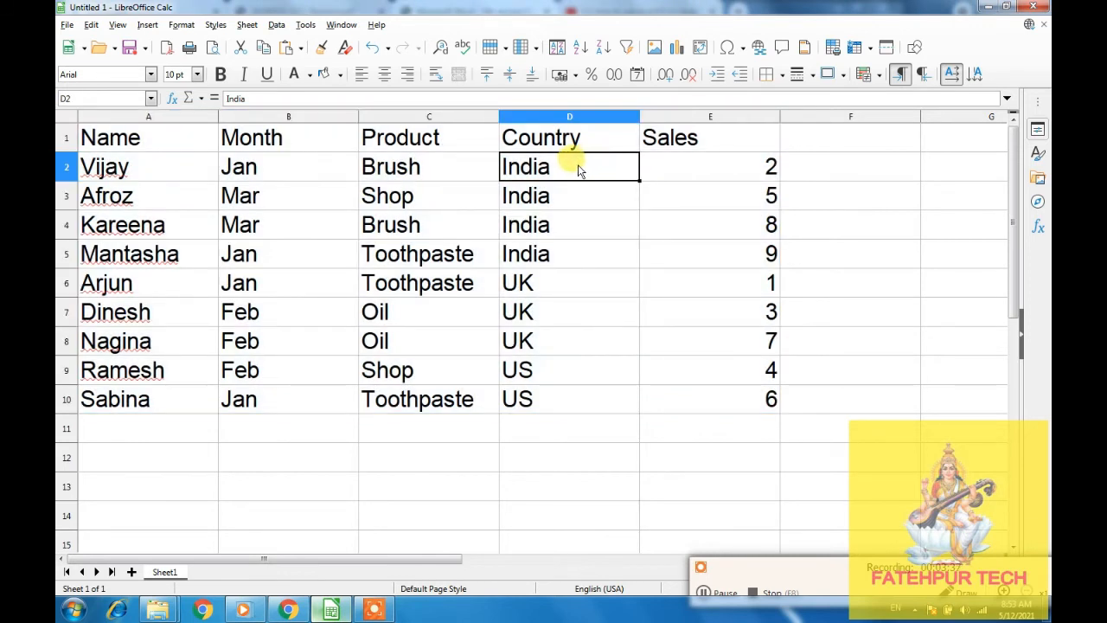
{"action": "left_click_drag", "start_coordinate": [563, 168], "coordinate": [563, 189]}
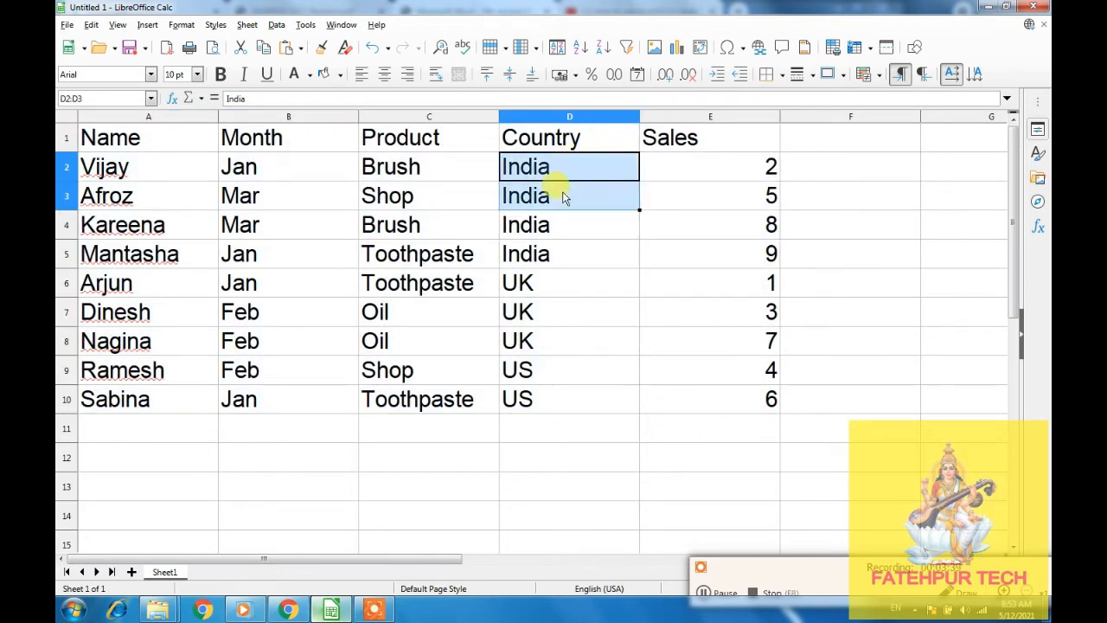
{"action": "left_click_drag", "start_coordinate": [532, 293], "coordinate": [528, 340]}
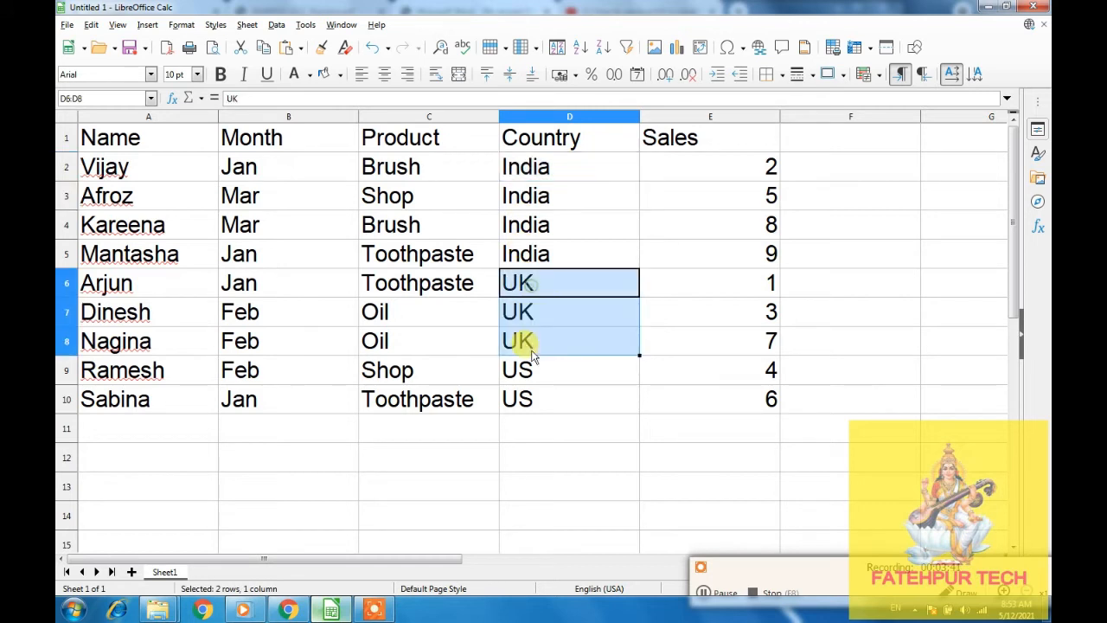
{"action": "left_click", "coordinate": [543, 396]}
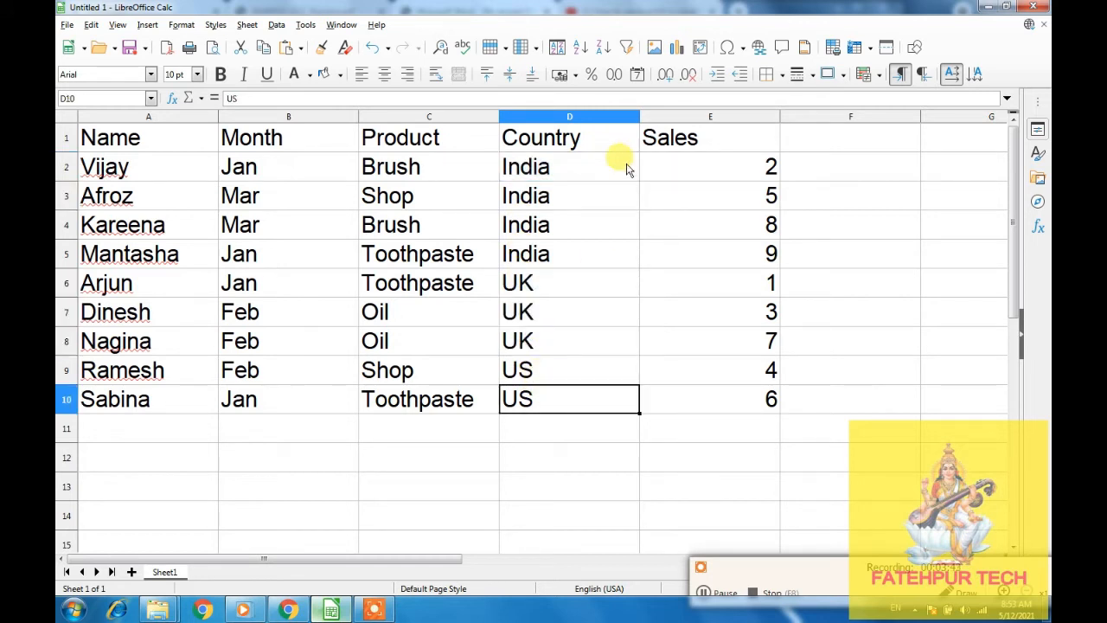
{"action": "left_click_drag", "start_coordinate": [619, 167], "coordinate": [627, 248]}
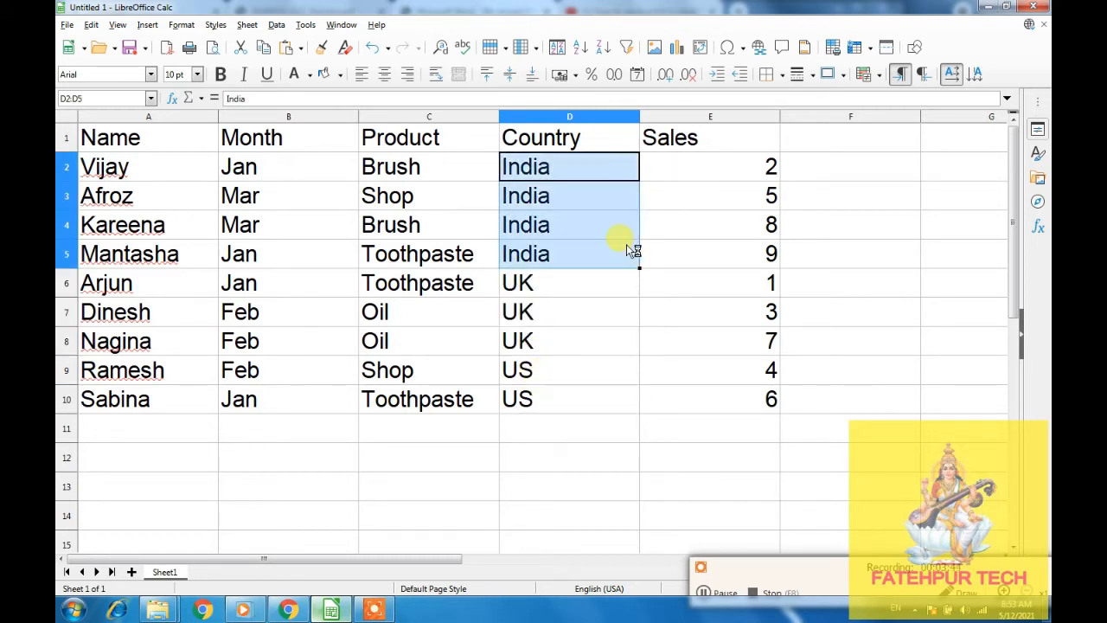
{"action": "left_click", "coordinate": [743, 169]}
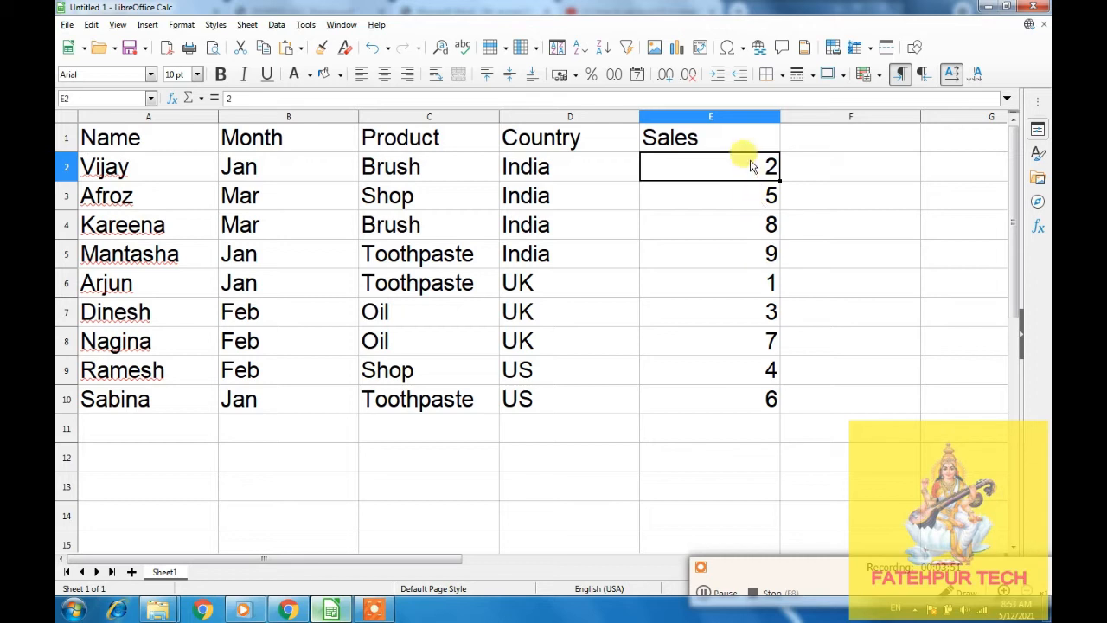
{"action": "left_click", "coordinate": [598, 283]}
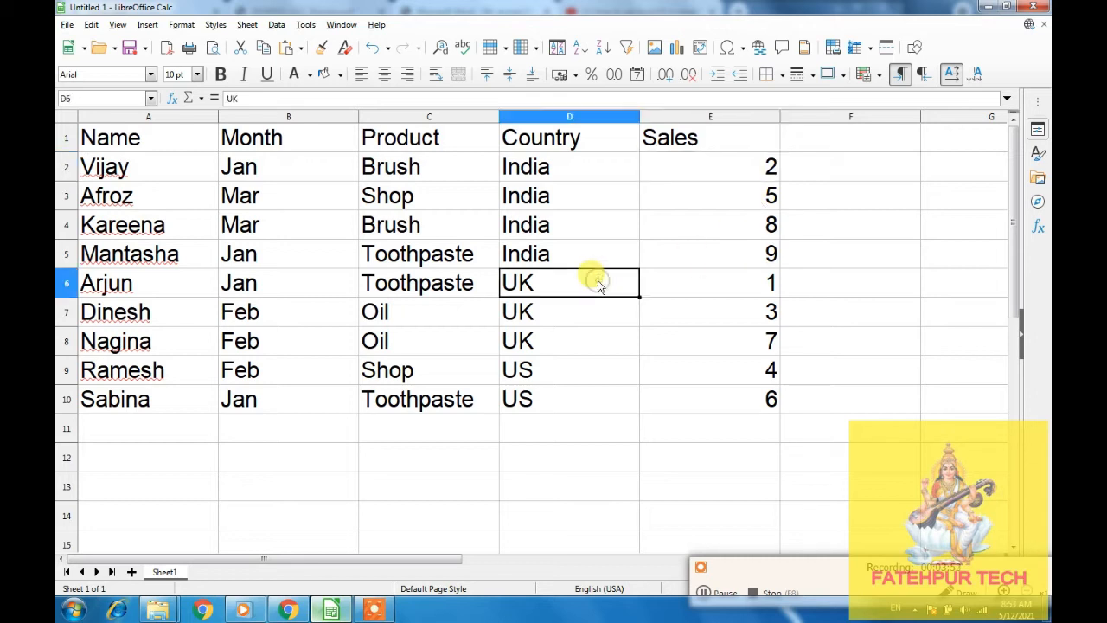
{"action": "left_click", "coordinate": [748, 285]}
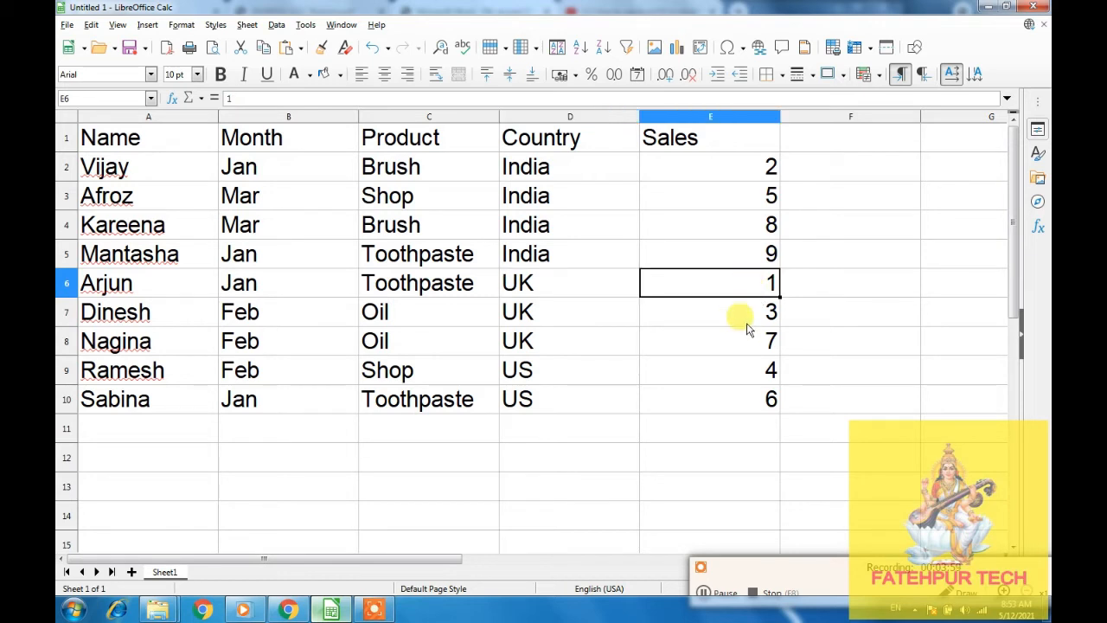
{"action": "left_click", "coordinate": [744, 318]}
{"action": "left_click", "coordinate": [751, 354]}
{"action": "left_click_drag", "start_coordinate": [753, 282], "coordinate": [736, 339]}
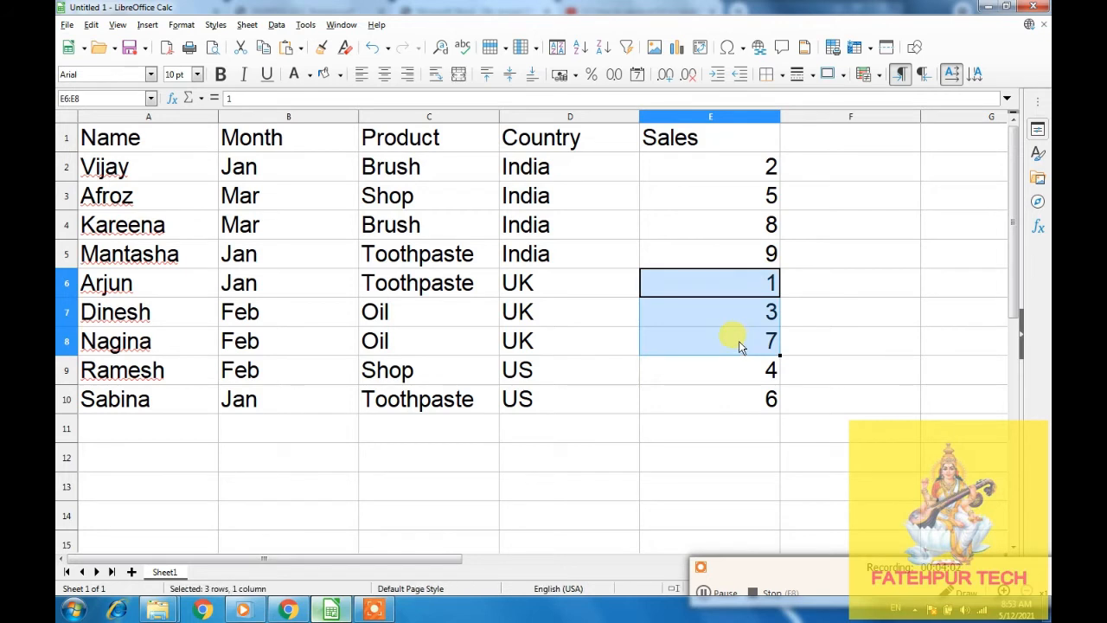
{"action": "left_click", "coordinate": [563, 370]}
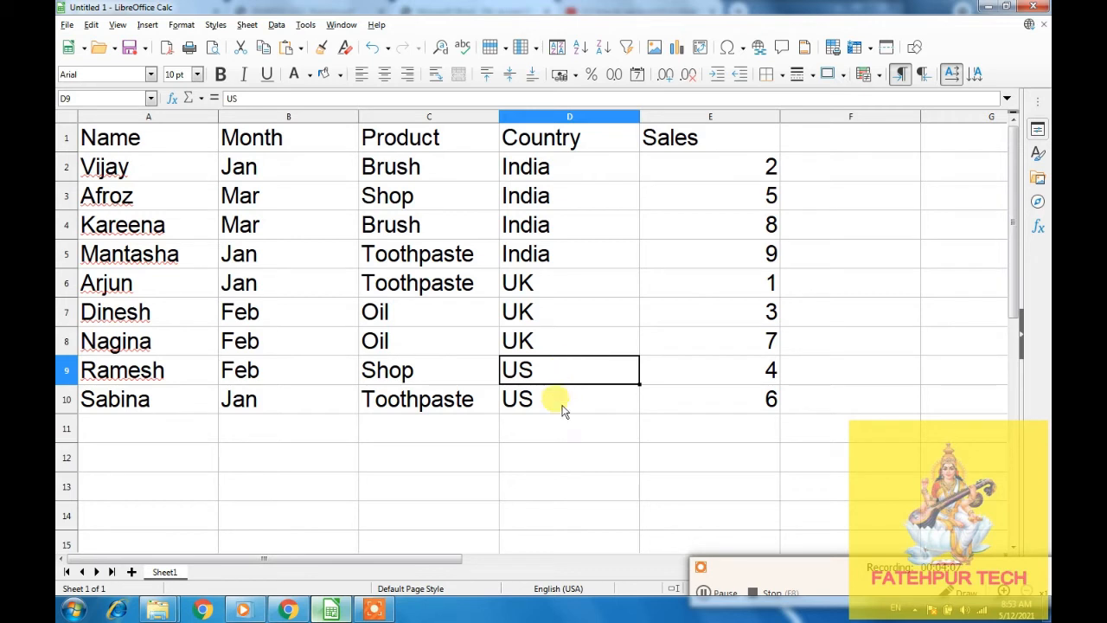
{"action": "left_click_drag", "start_coordinate": [740, 376], "coordinate": [739, 410]}
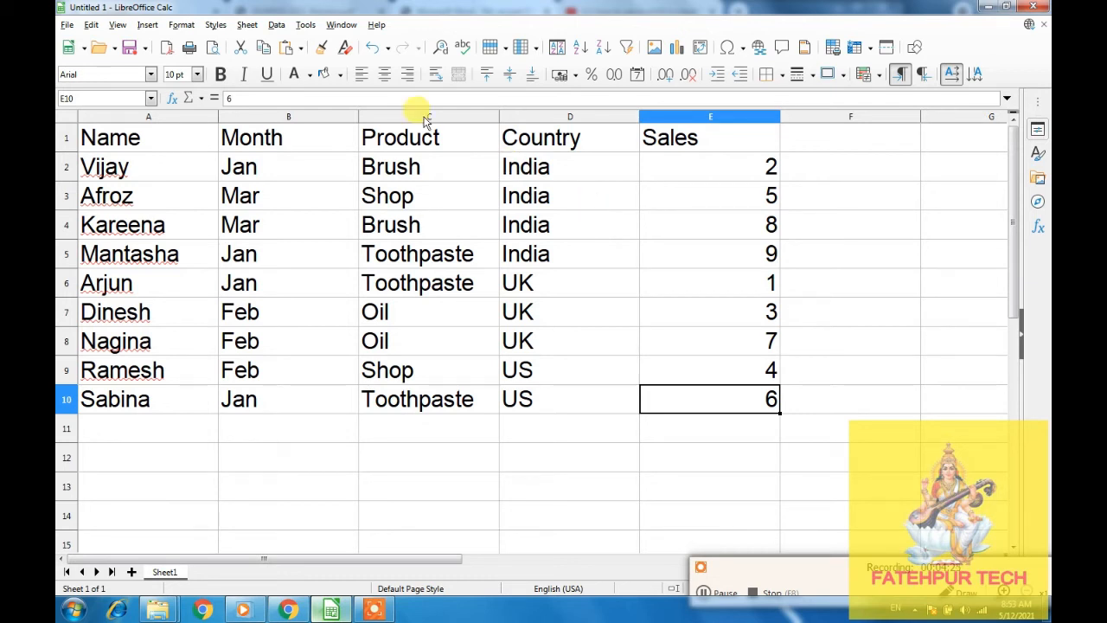
Step: Turn on AutoFilter for the sales table
{"action": "left_click", "coordinate": [278, 25]}
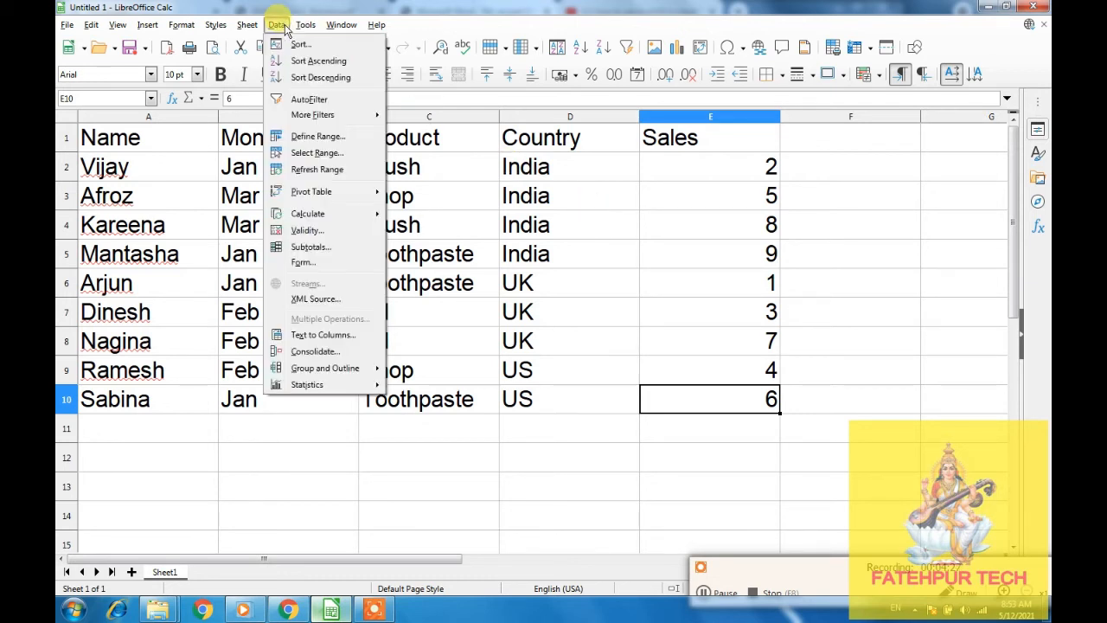
{"action": "mouse_move", "coordinate": [323, 120]}
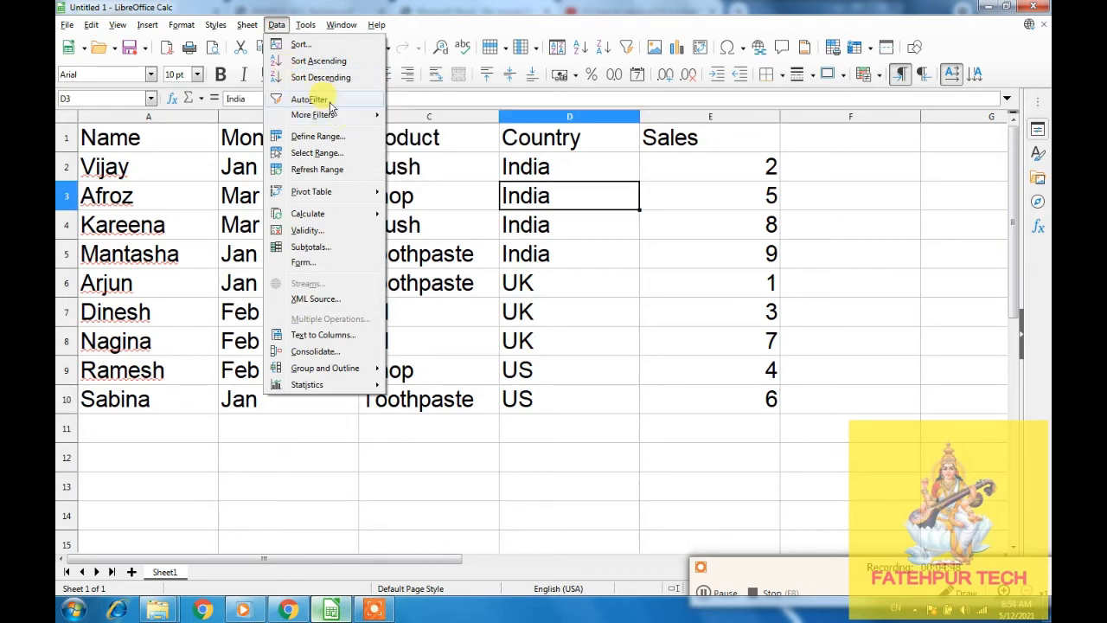
{"action": "left_click", "coordinate": [311, 99]}
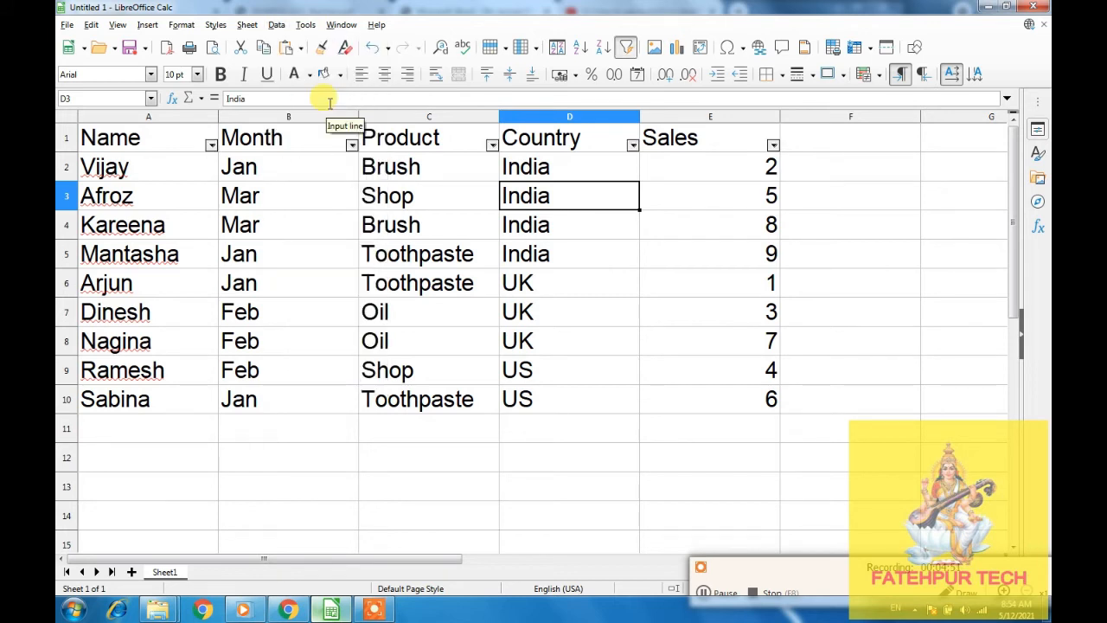
Step: Filter the Country column to show only the UK rows by excluding India and US
{"action": "left_click", "coordinate": [632, 146]}
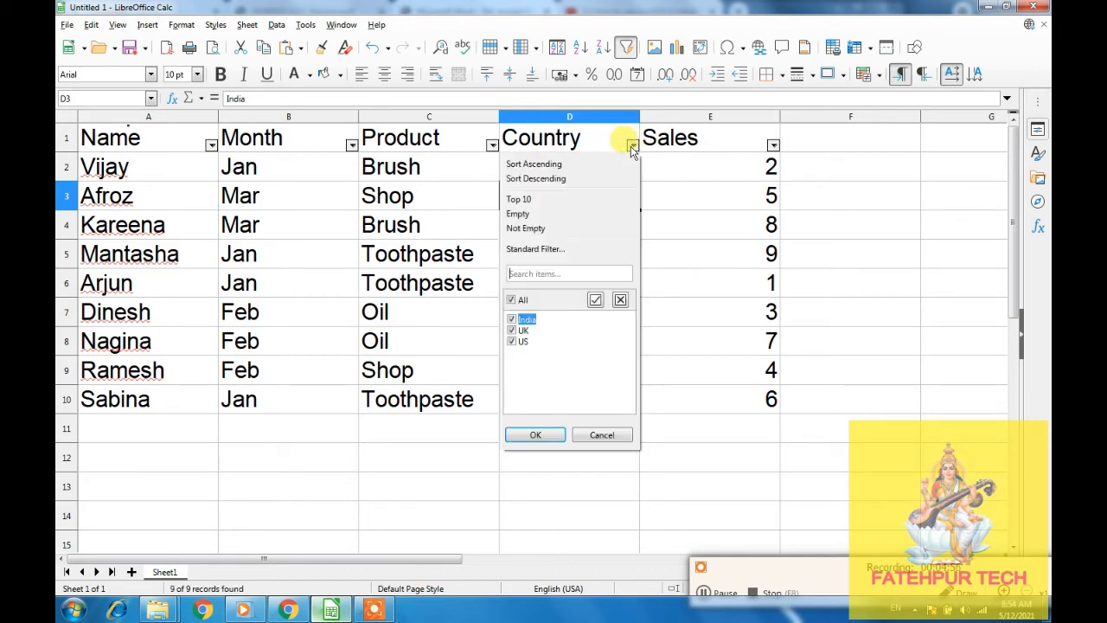
{"action": "left_click", "coordinate": [514, 320]}
{"action": "left_click", "coordinate": [512, 343]}
{"action": "left_click", "coordinate": [536, 435]}
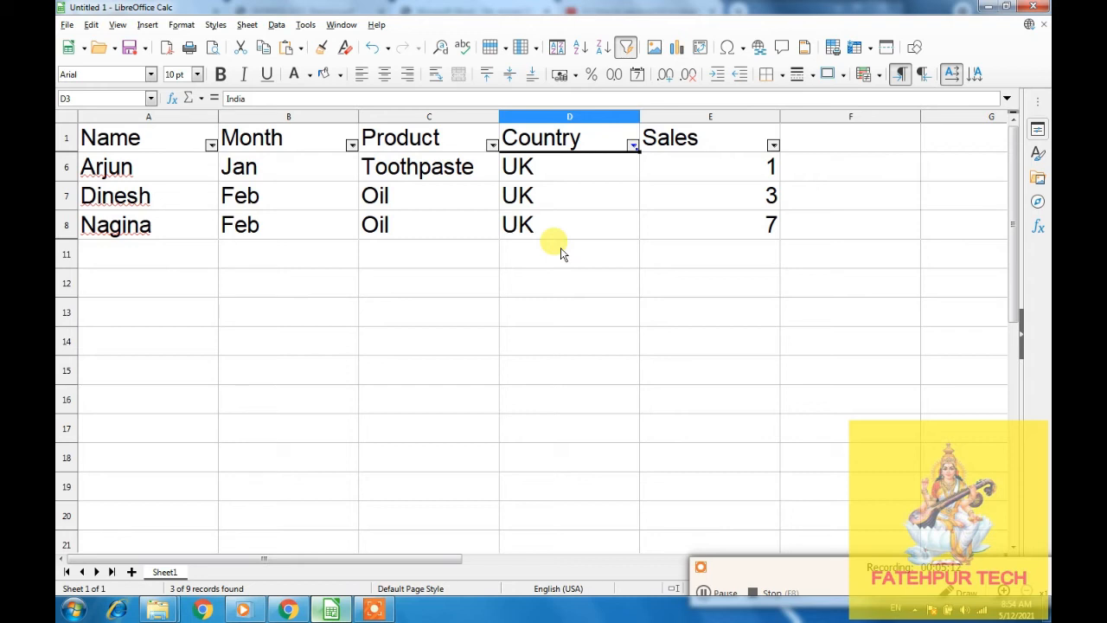
Step: Change the Country filter to show only the India rows
{"action": "left_click", "coordinate": [633, 148]}
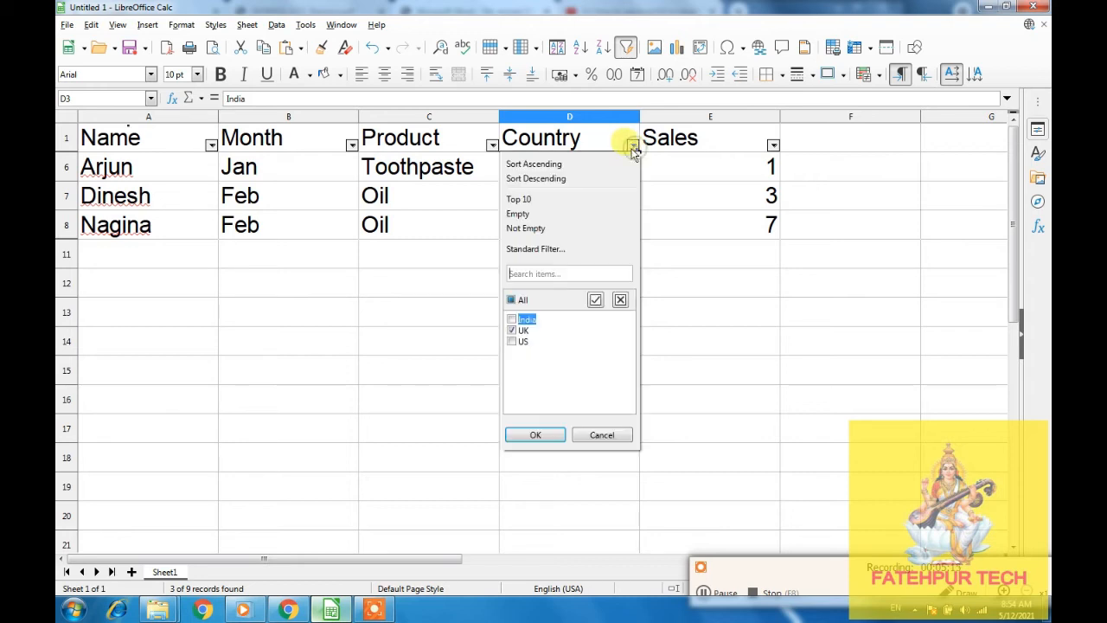
{"action": "left_click", "coordinate": [512, 320]}
{"action": "left_click", "coordinate": [529, 434]}
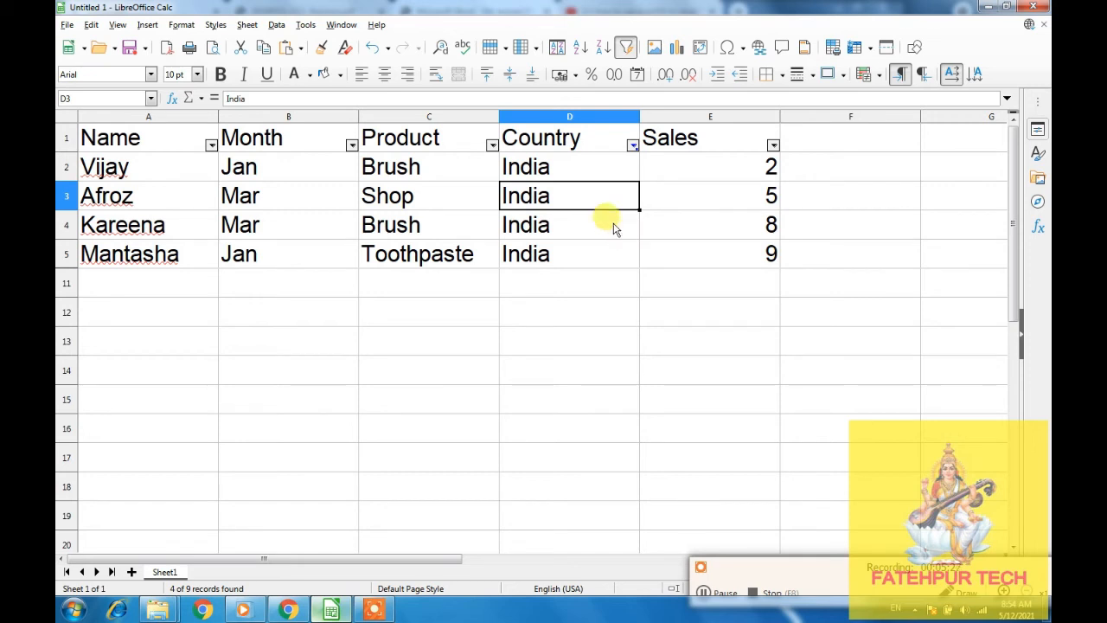
Step: Filter the Product column to show only Brush by excluding Shop and Toothpaste
{"action": "left_click", "coordinate": [492, 144]}
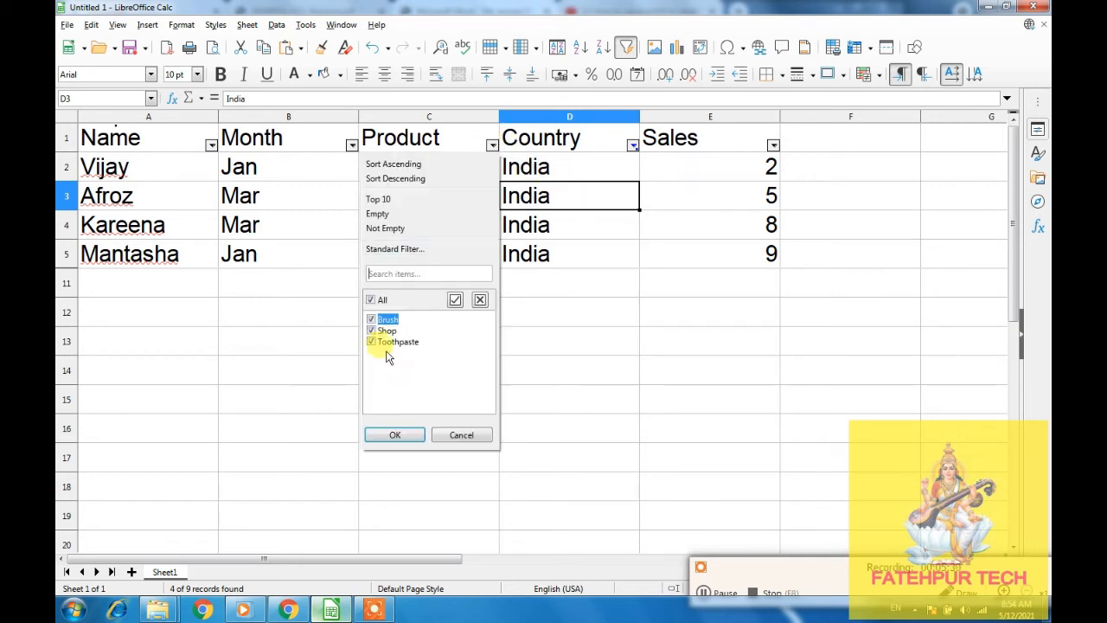
{"action": "left_click", "coordinate": [371, 330]}
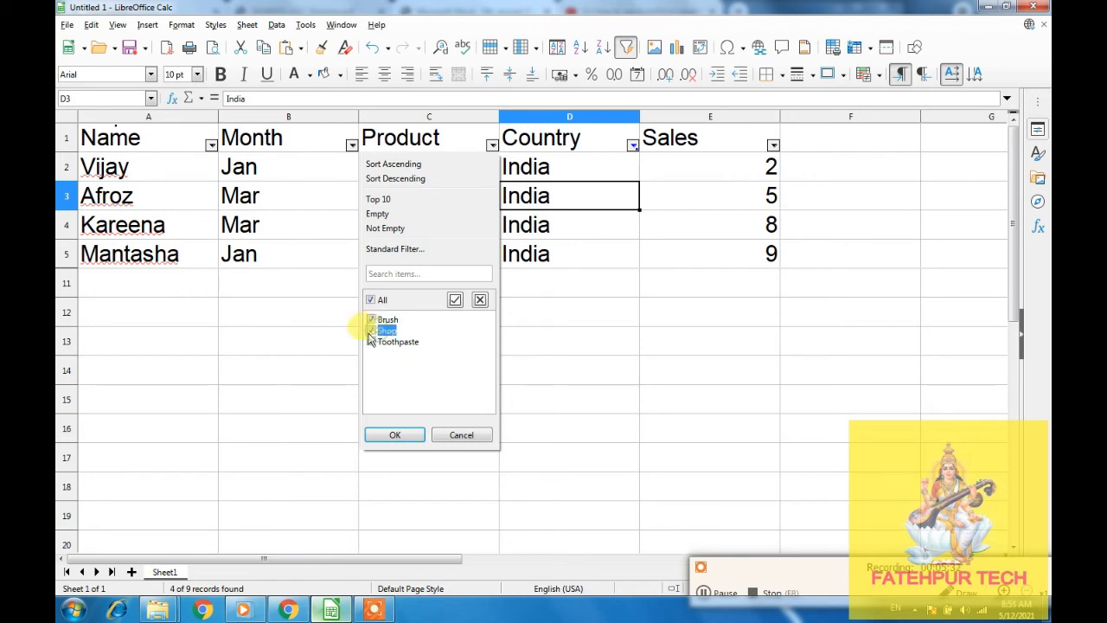
{"action": "left_click", "coordinate": [372, 331]}
{"action": "left_click", "coordinate": [371, 341]}
{"action": "left_click", "coordinate": [391, 436]}
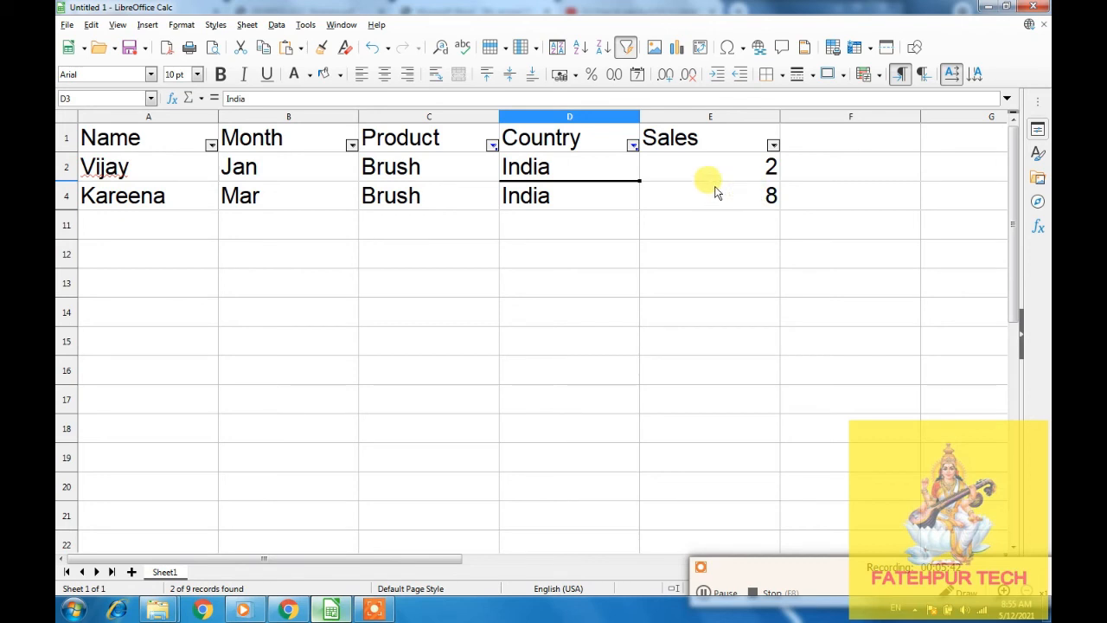
Step: Reset the Product column's filter so all products are included
{"action": "left_click", "coordinate": [492, 146]}
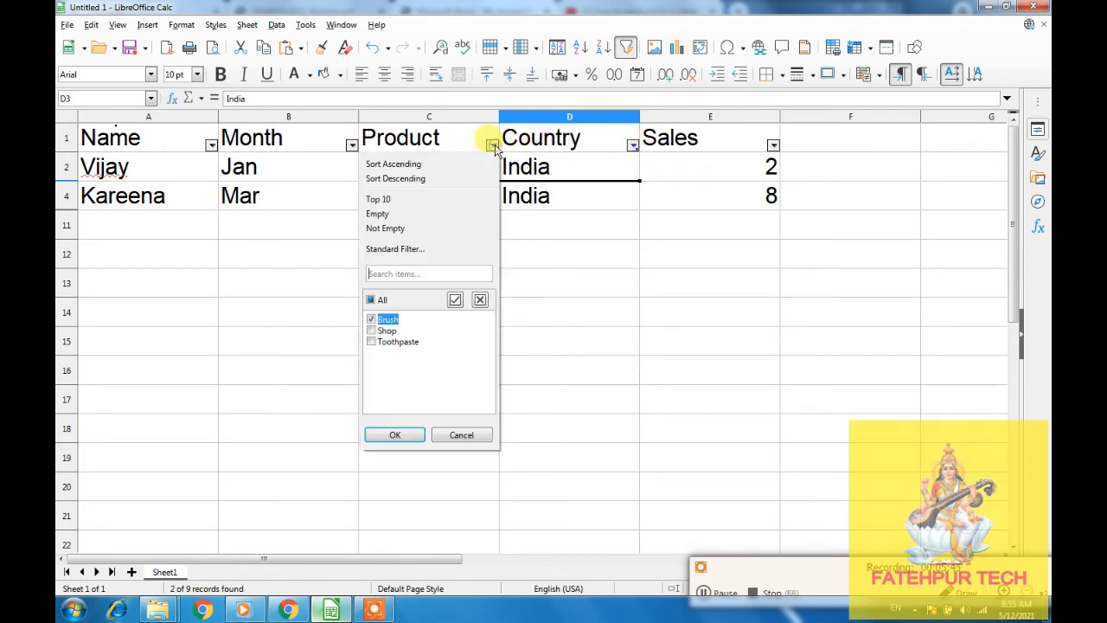
{"action": "left_click", "coordinate": [480, 300]}
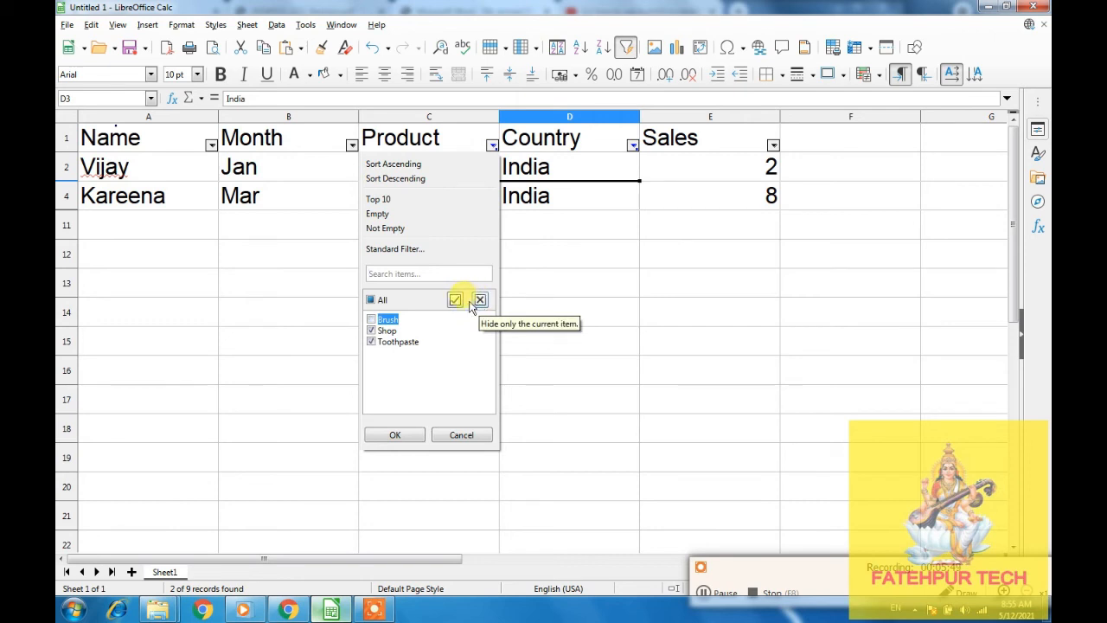
{"action": "left_click", "coordinate": [370, 300]}
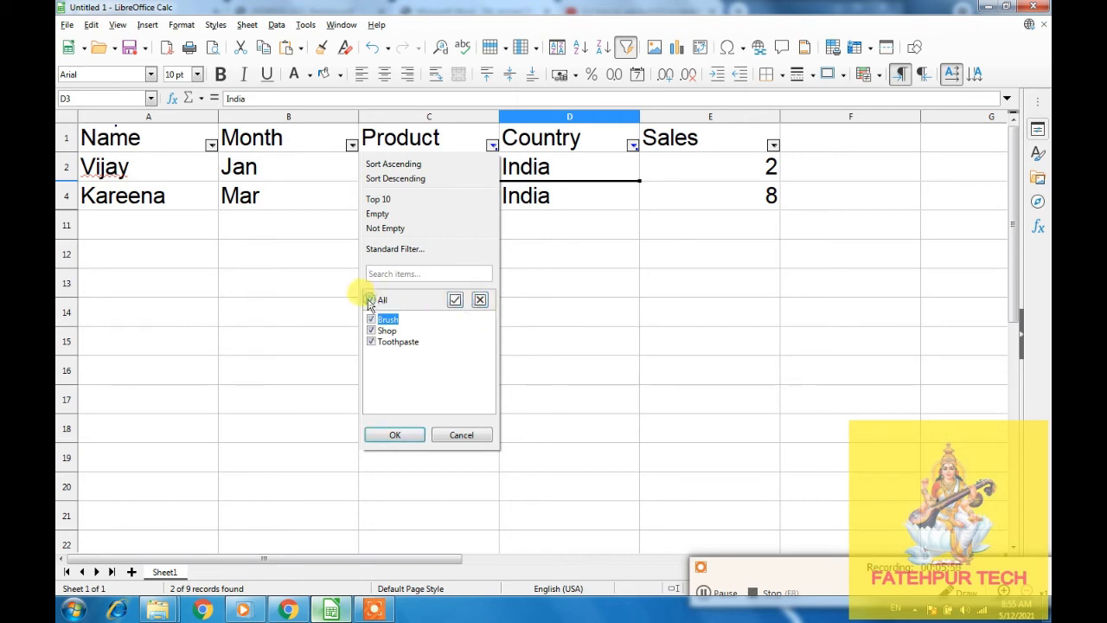
{"action": "left_click", "coordinate": [395, 435]}
Step: Reset the Country column's filter to include India, UK and US
{"action": "left_click", "coordinate": [632, 146]}
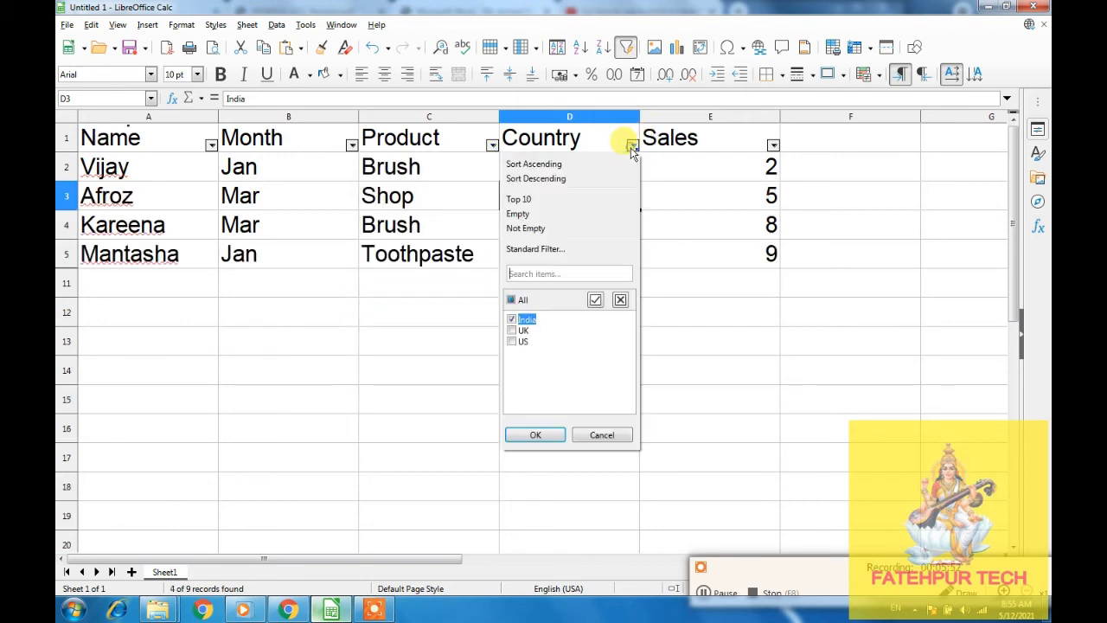
{"action": "left_click", "coordinate": [515, 301]}
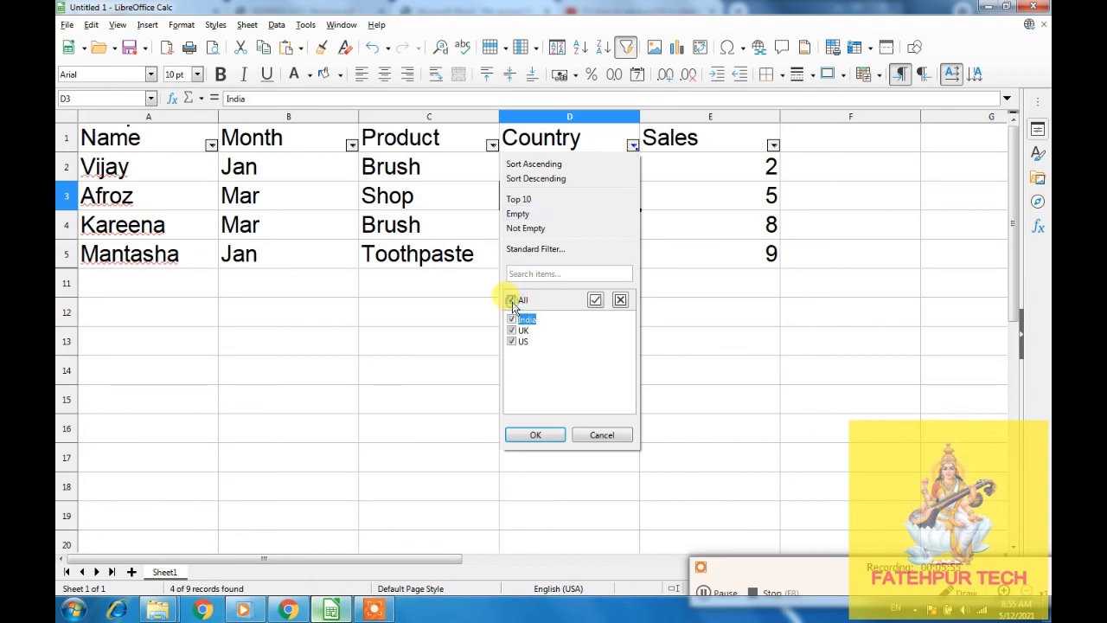
{"action": "left_click", "coordinate": [535, 434]}
{"action": "left_click", "coordinate": [727, 314]}
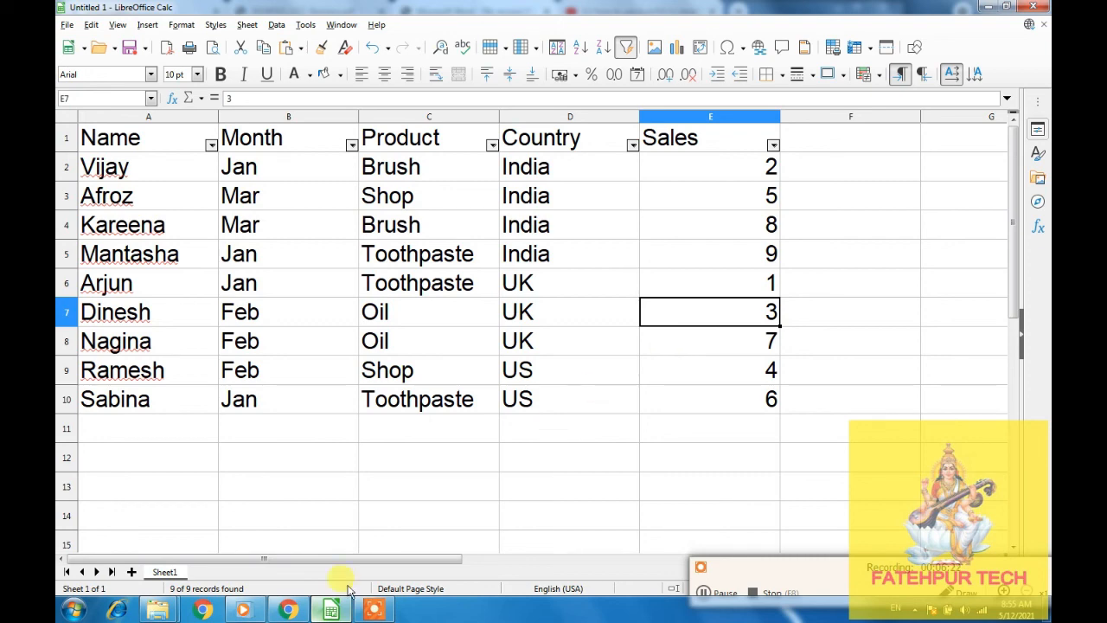
Step: Switch to Chrome and view the Sorting & Filtering topic in the 20190531_CCC_Revision.pdf syllabus
{"action": "left_click", "coordinate": [287, 609]}
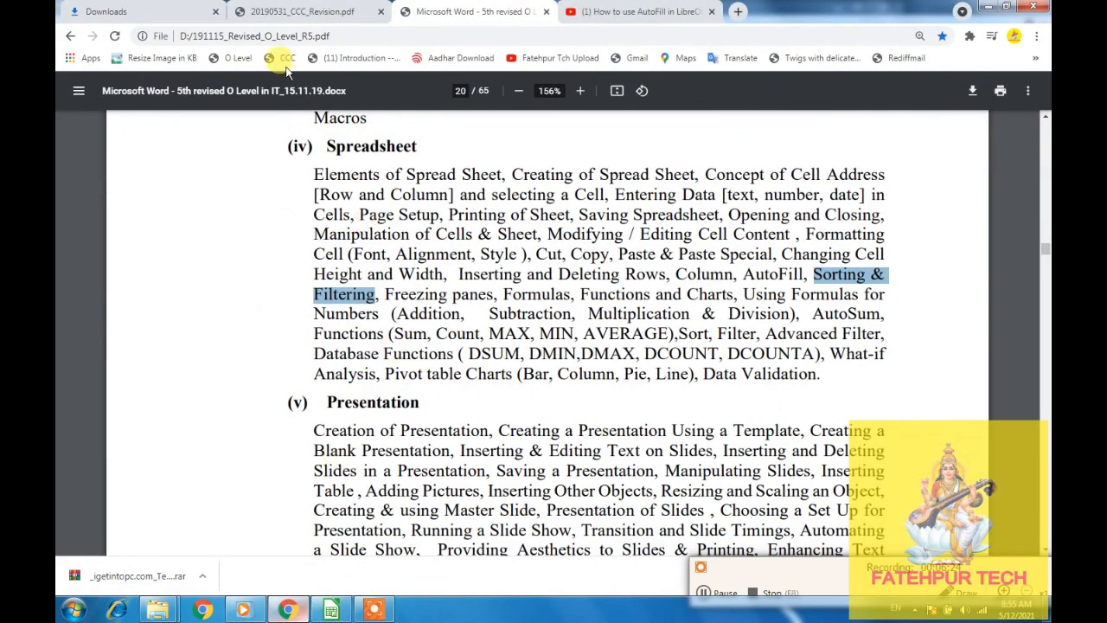
{"action": "left_click", "coordinate": [282, 12]}
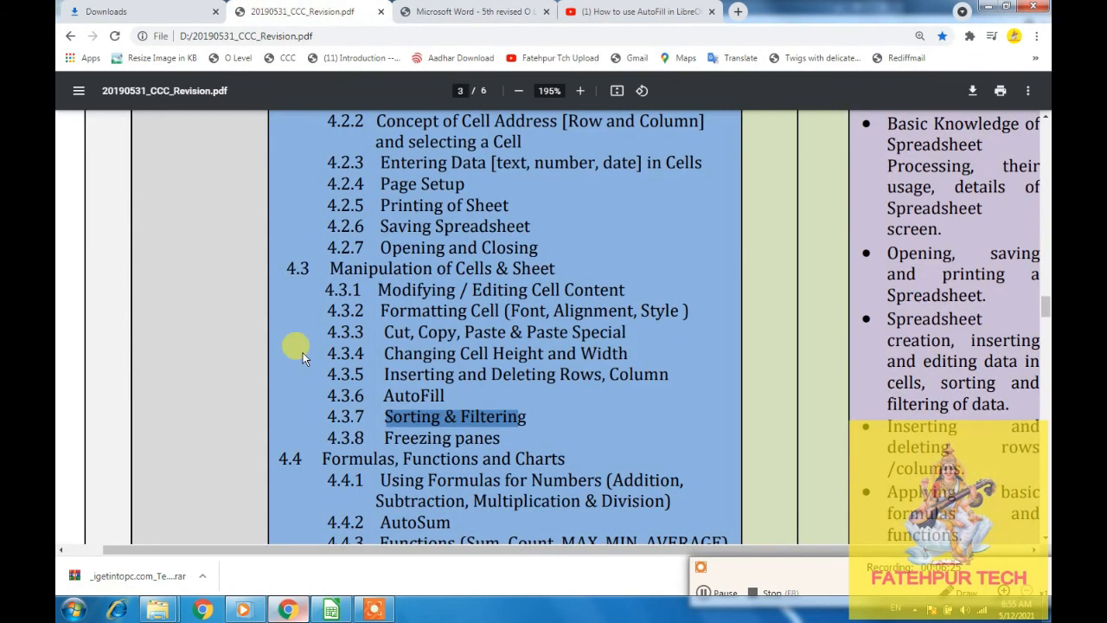
{"action": "left_click", "coordinate": [452, 442]}
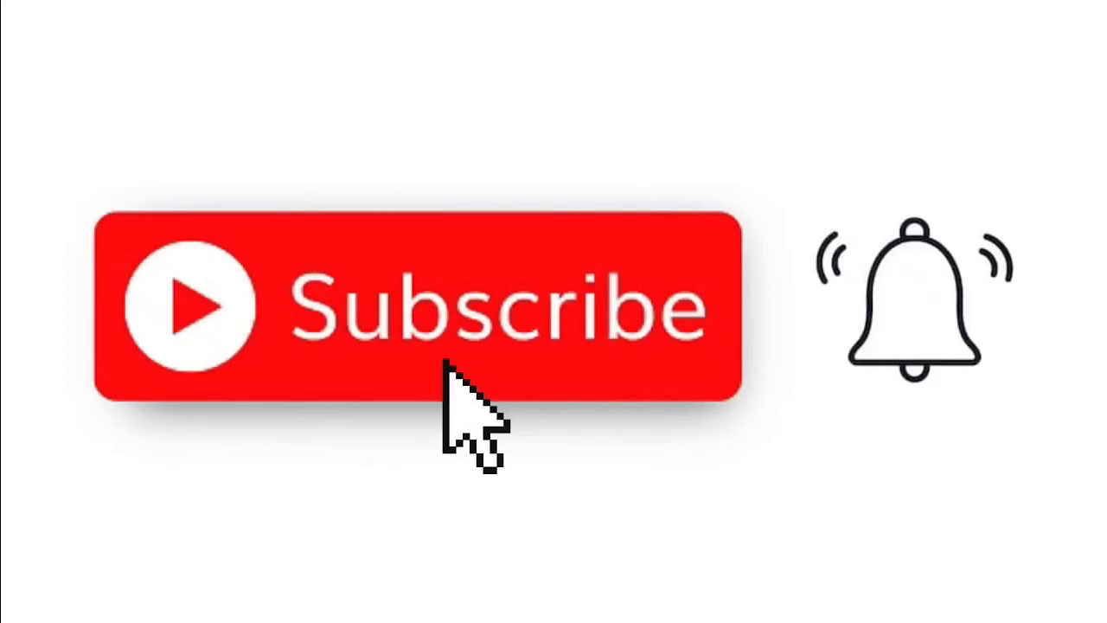